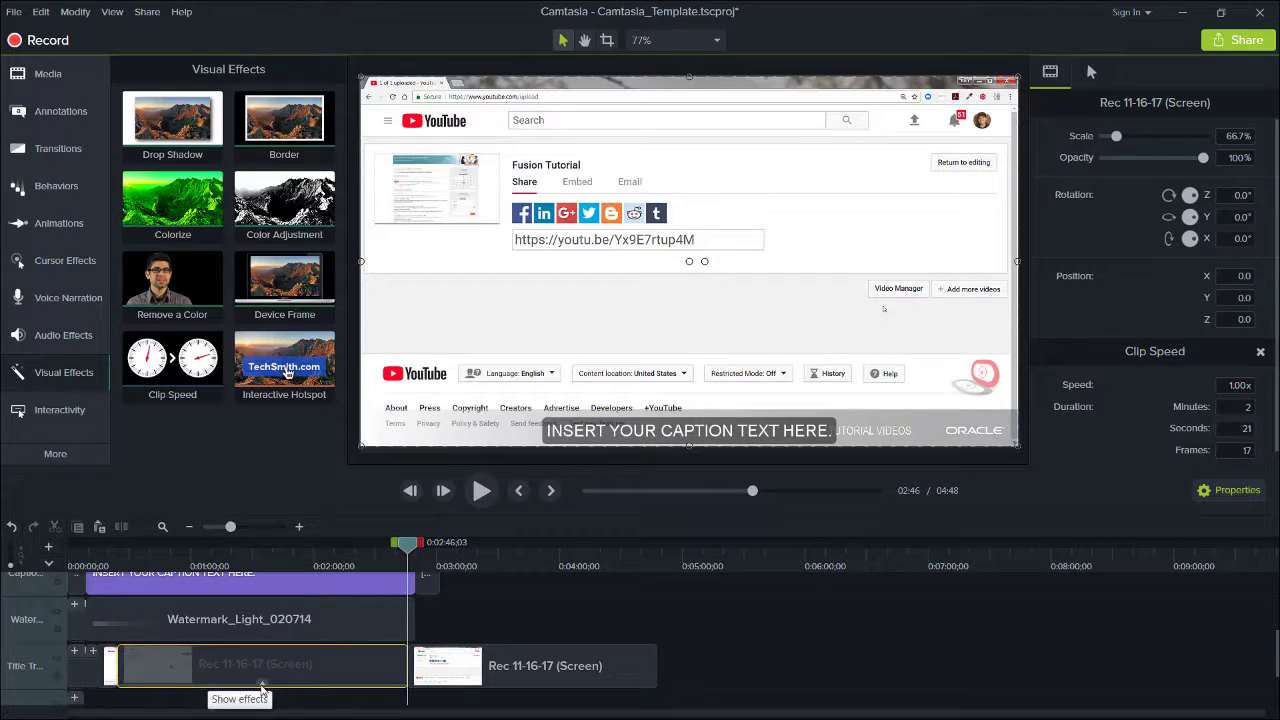
Show the effects of the first Rec 11-16-17 (Screen) clip and stretch its Clip Speed effect past the playhead to lengthen the clip
click(264, 686)
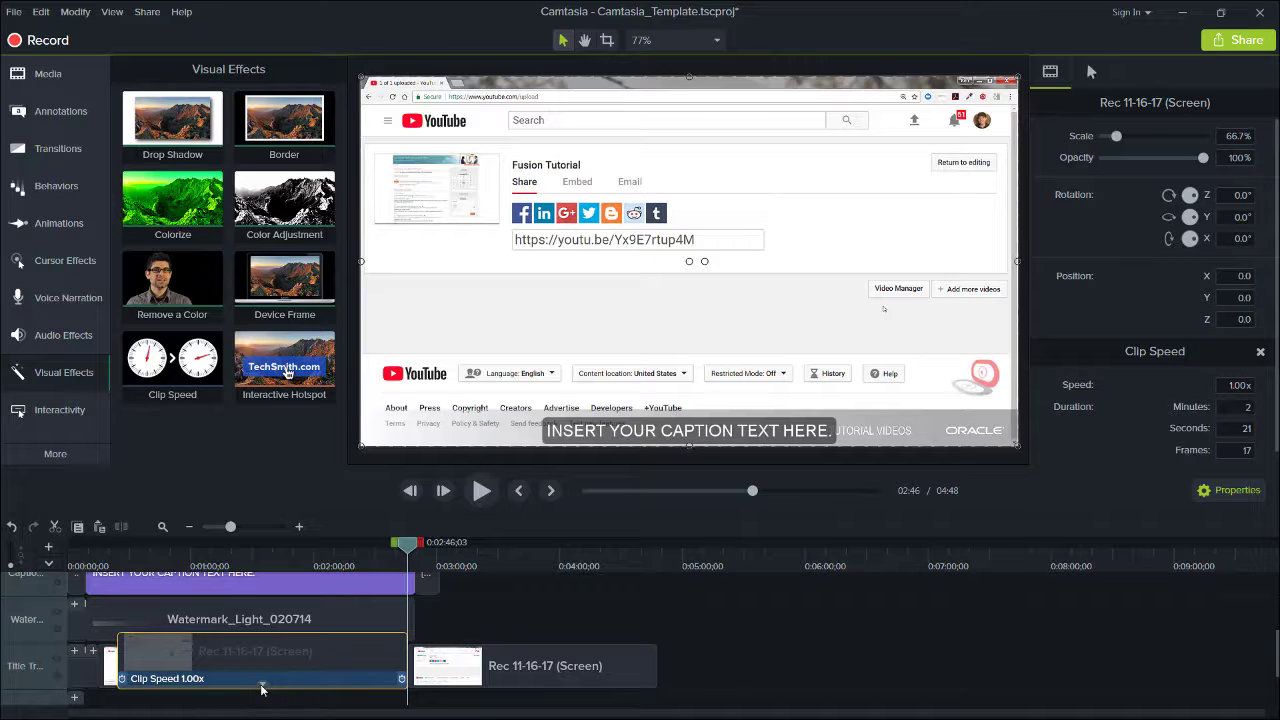
mouse_move(402, 678)
mouse_down()
mouse_move(276, 678)
mouse_move(557, 679)
mouse_up()
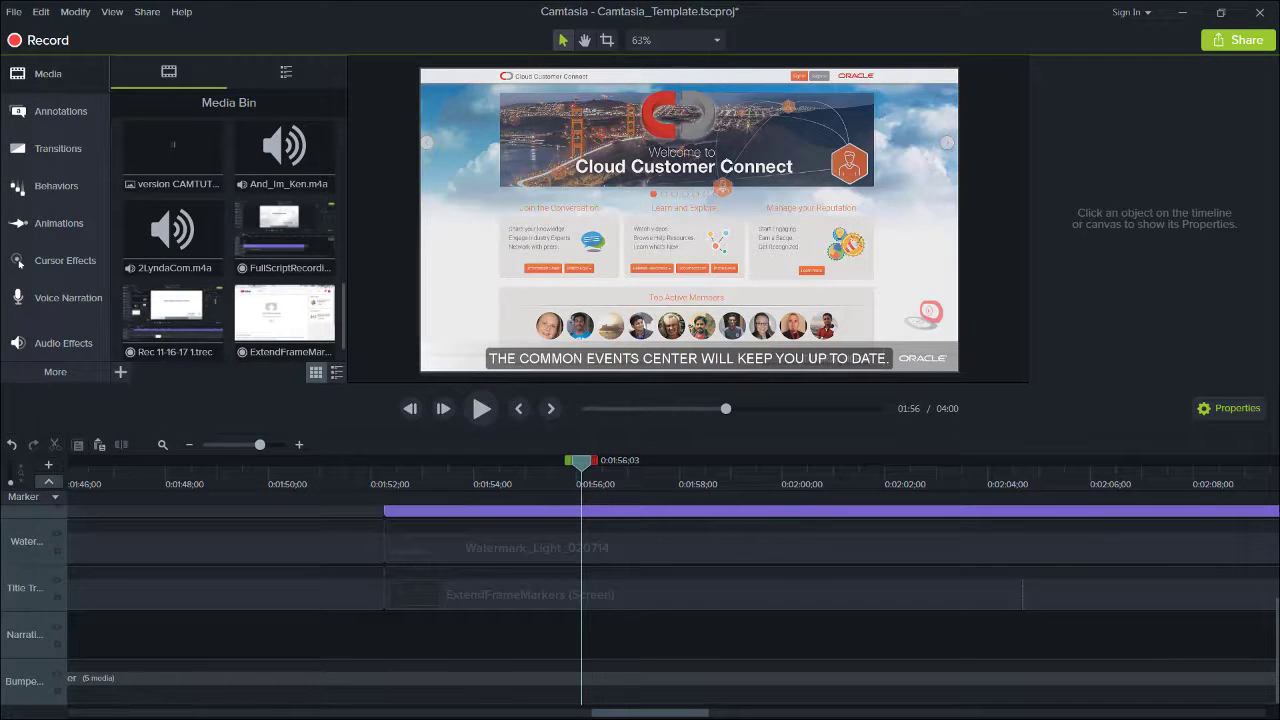
Advance the playhead frame by frame through the banner transition to 0:01:56;25
key(period)
key(period)
key(period)
key(period)
key(period)
key(period)
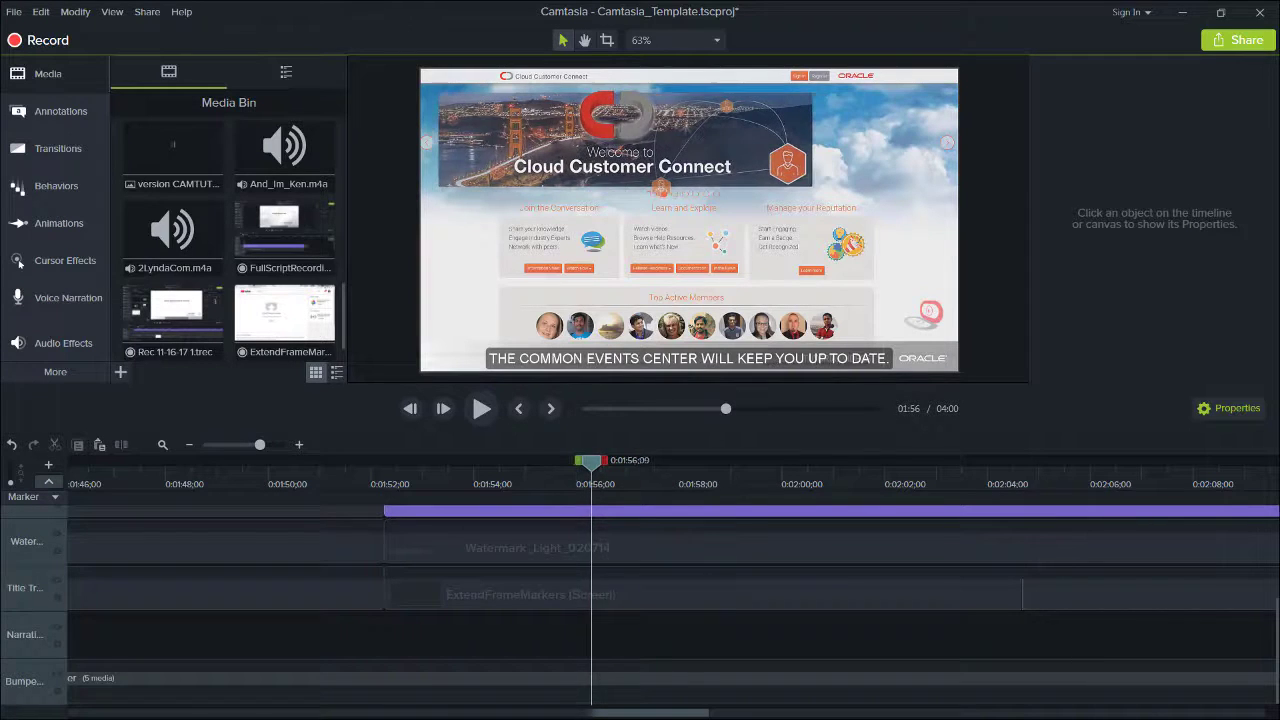
key(period)
key(period)
key(period)
key(period)
key(period)
key(period)
key(period)
key(period)
key(period)
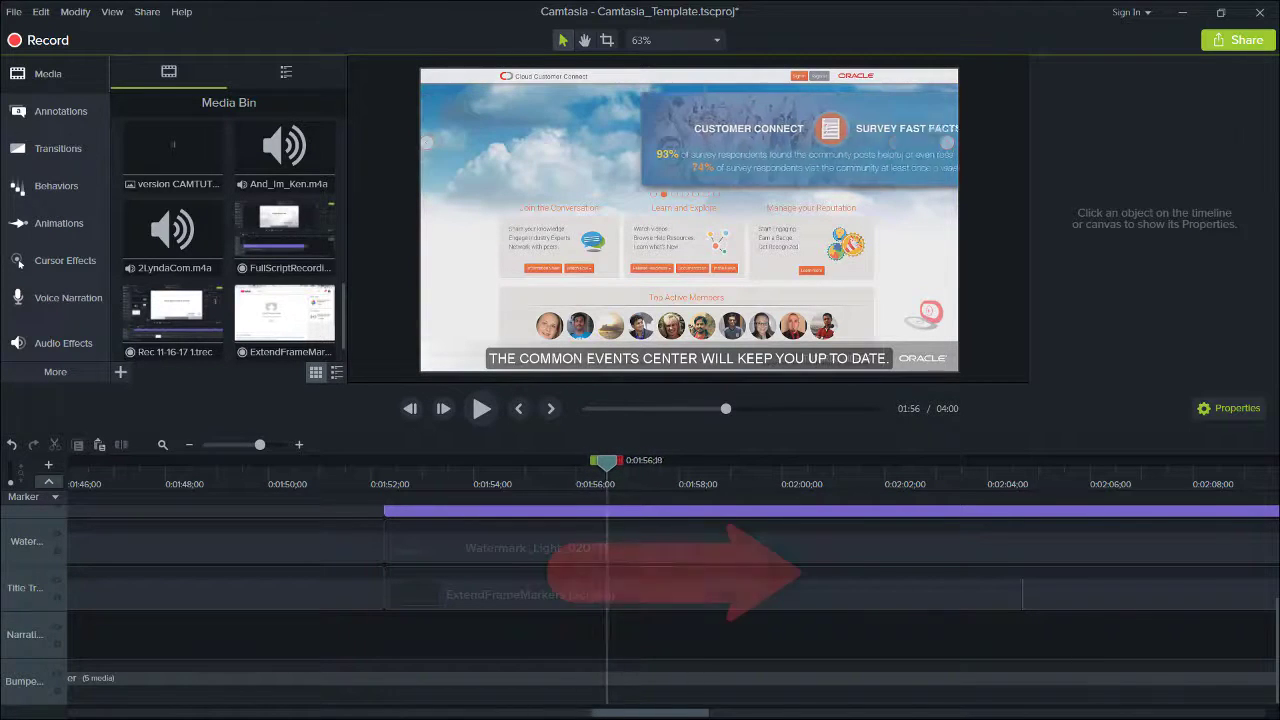
key(period)
key(period)
key(period)
key(period)
key(period)
key(period)
key(period)
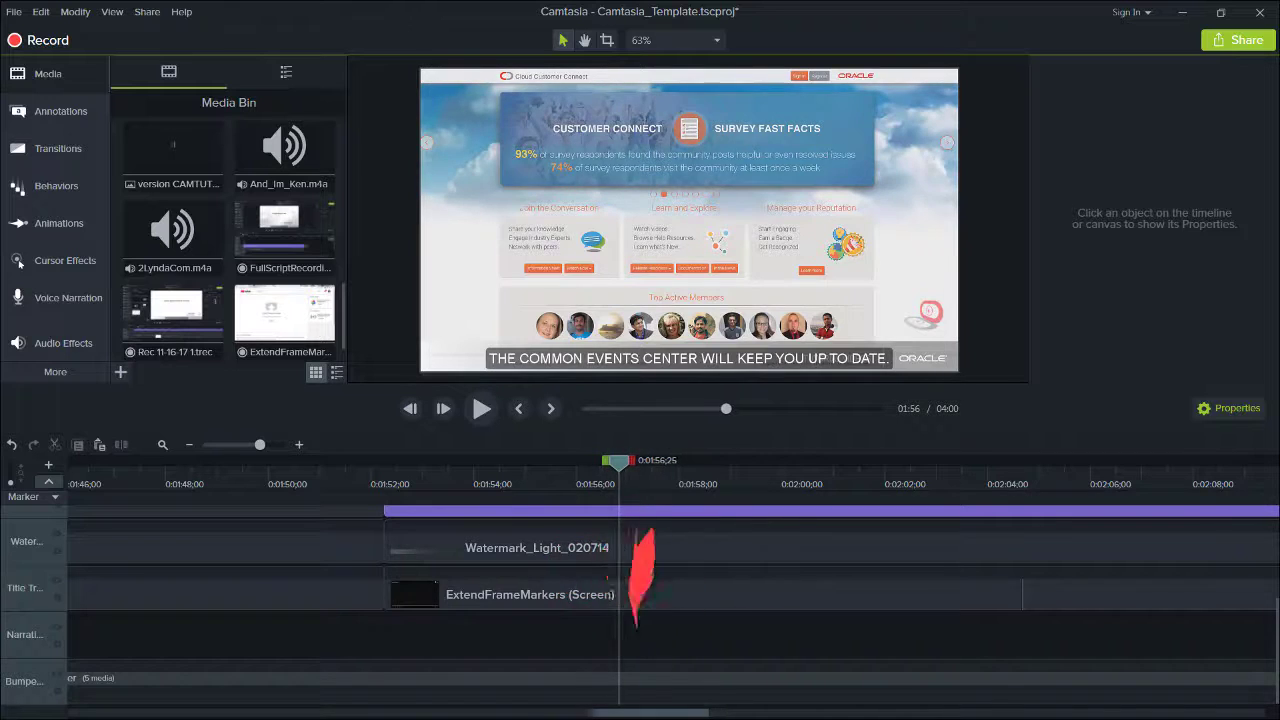
Move the playhead back frame by frame to 0:01:55;25, before the banner starts sliding
key(comma)
key(comma)
key(comma)
key(comma)
key(comma)
key(comma)
key(comma)
key(comma)
key(comma)
key(comma)
key(comma)
key(comma)
key(comma)
key(comma)
key(comma)
key(comma)
key(comma)
key(comma)
key(comma)
key(comma)
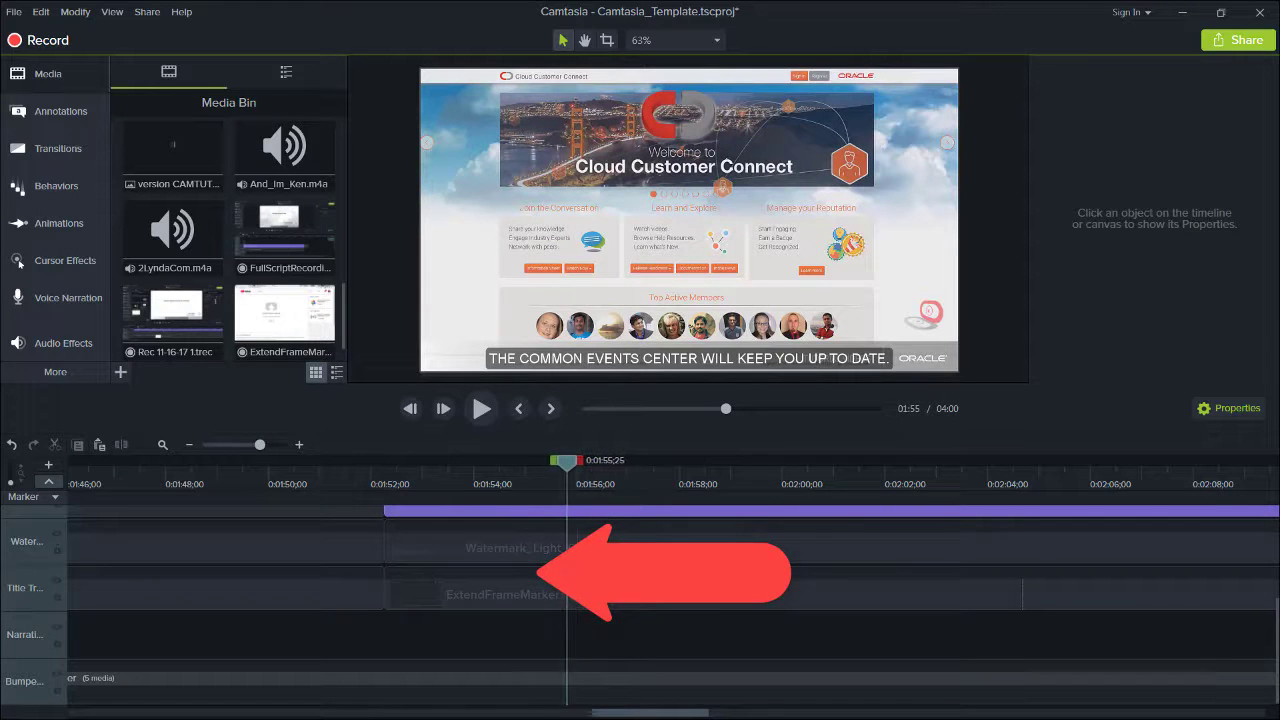
Advance the playhead frame by frame from 0:01:55;25 to about 0:01:56;25, reviewing the banner slide again
key(period)
key(period)
key(period)
key(period)
key(period)
key(period)
key(period)
key(period)
key(period)
key(period)
key(period)
key(period)
key(period)
key(period)
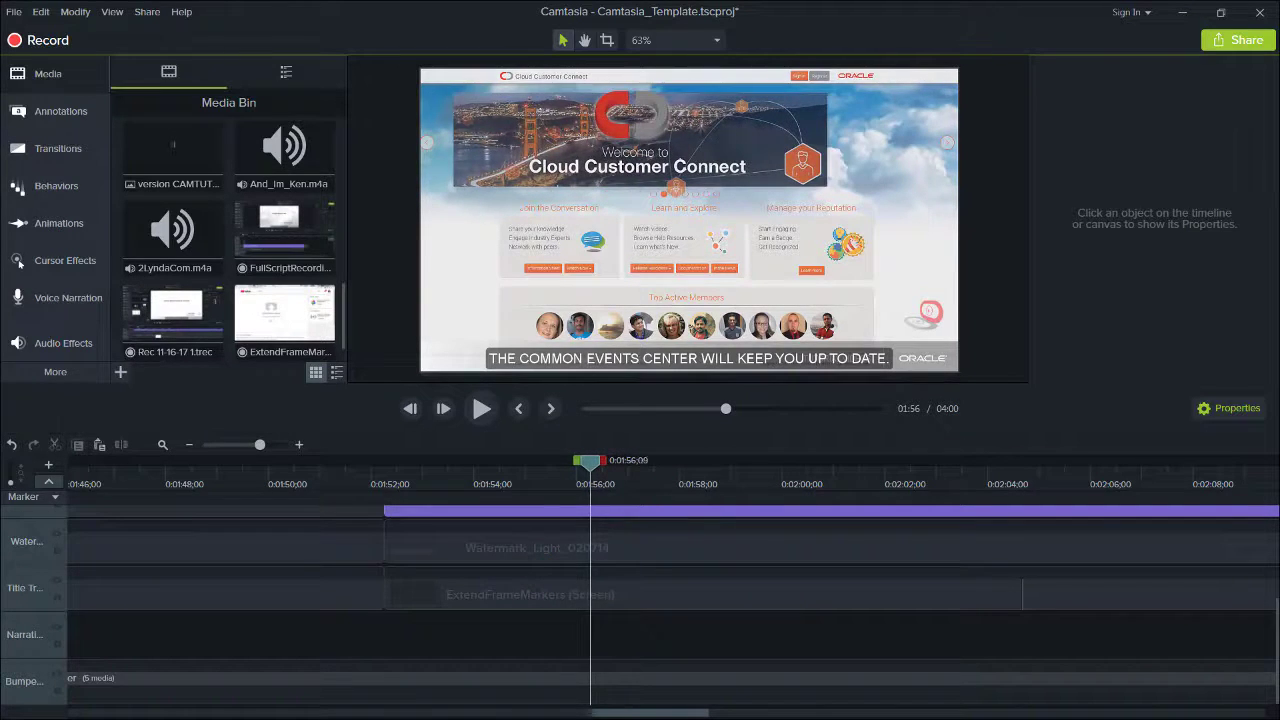
key(period)
key(period)
key(period)
key(period)
key(period)
key(period)
key(period)
key(period)
key(period)
key(period)
key(period)
key(period)
key(period)
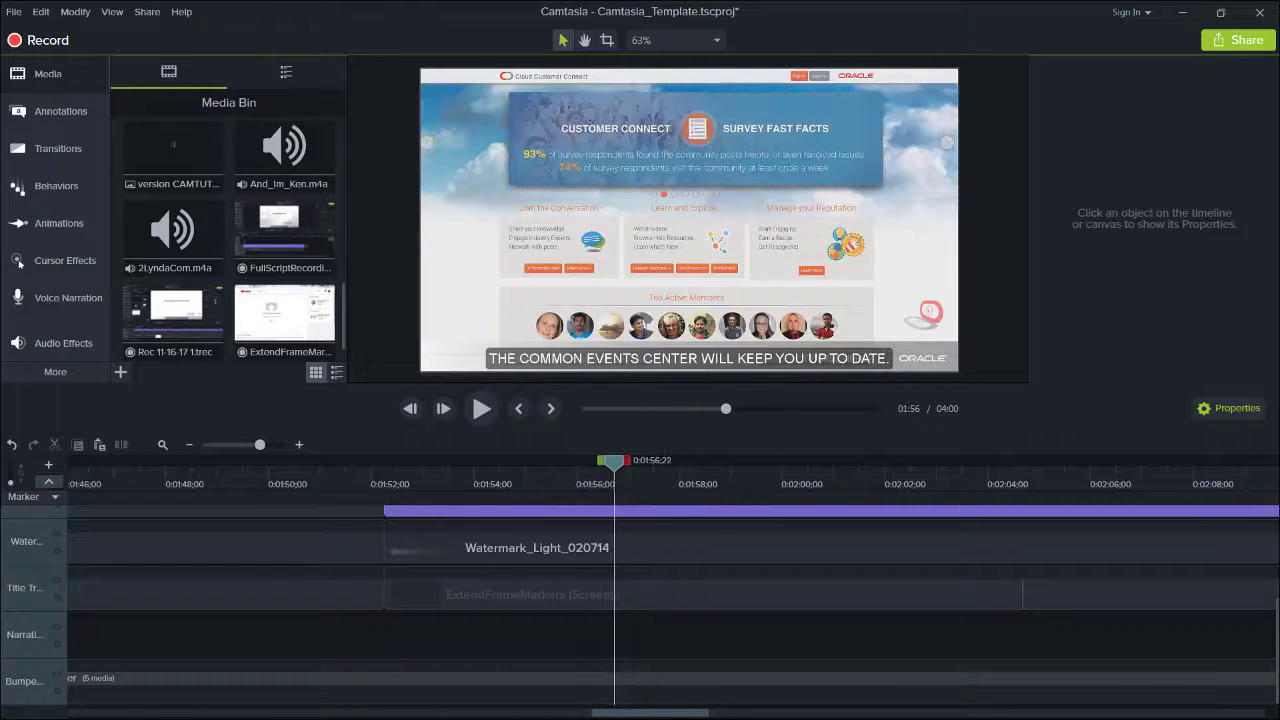
key(period)
key(period)
key(period)
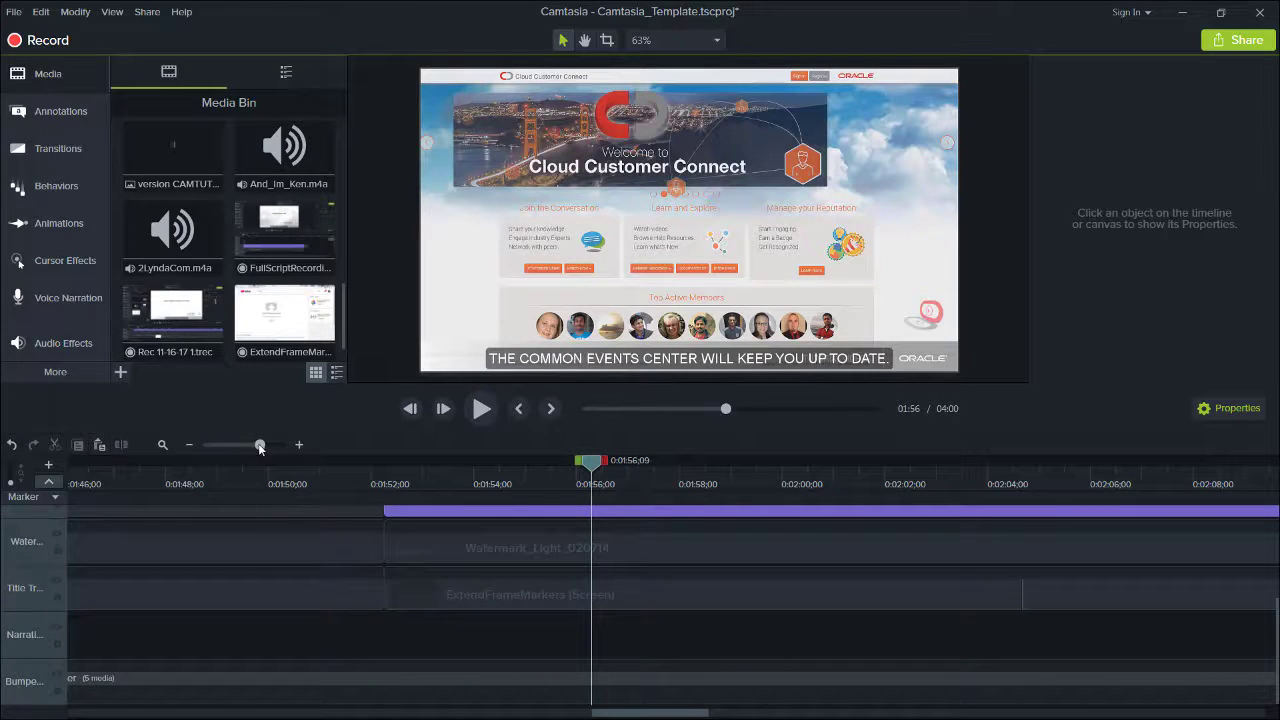
Magnify the timeline to show individual frames and scrub the playhead forward from 0:01:56;09
drag(259, 447, 278, 447)
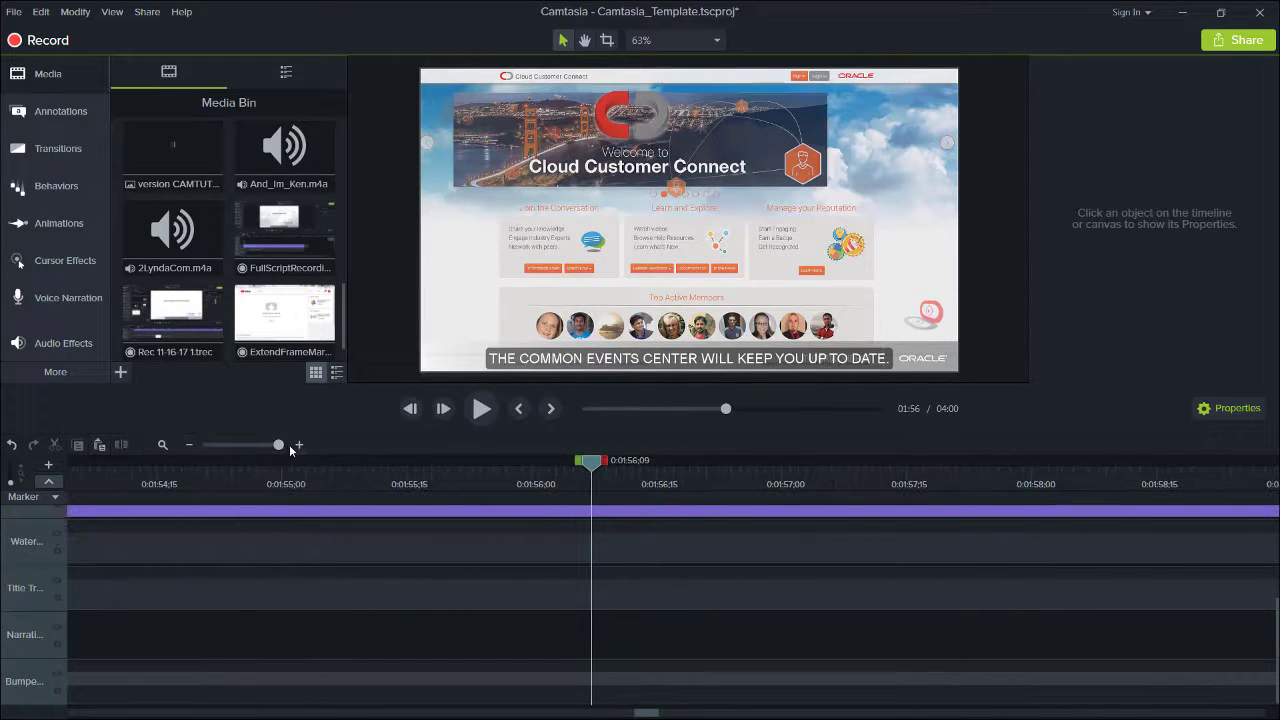
drag(595, 466, 715, 472)
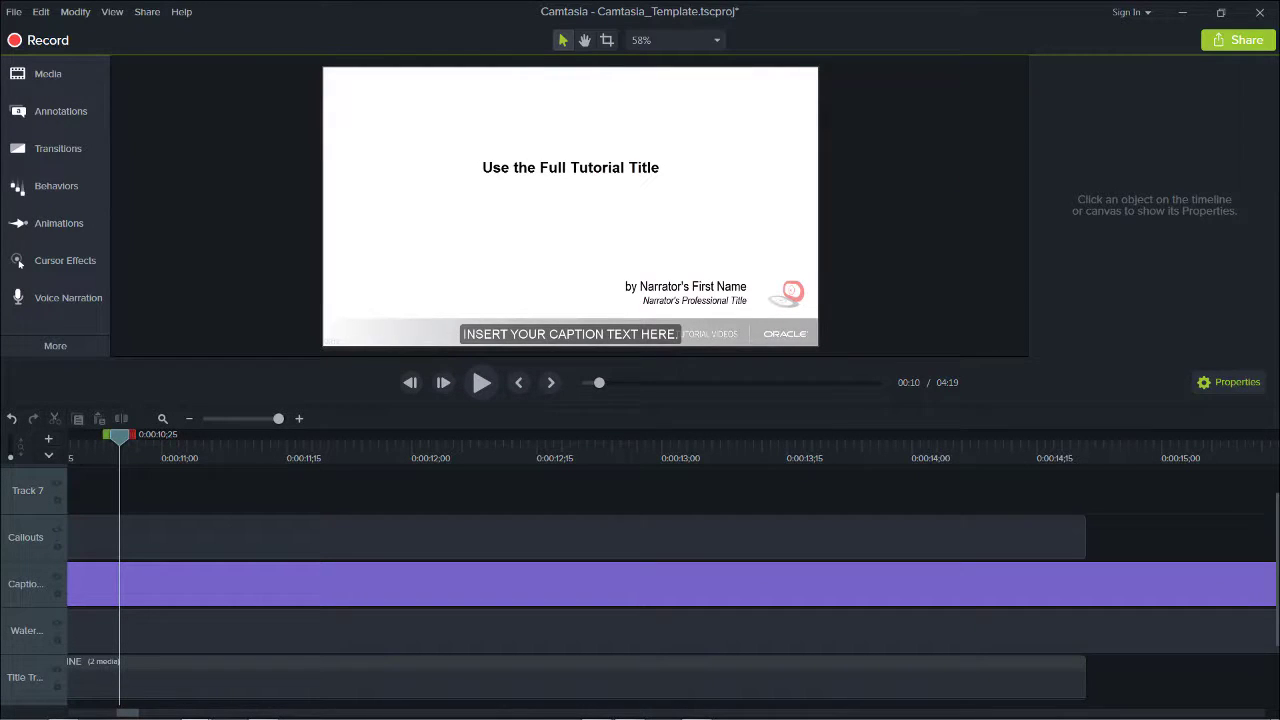
Zoom the timeline out and back in around the playhead at 0:00:10;25 to compare magnification levels
key(ctrl+shift+equal)
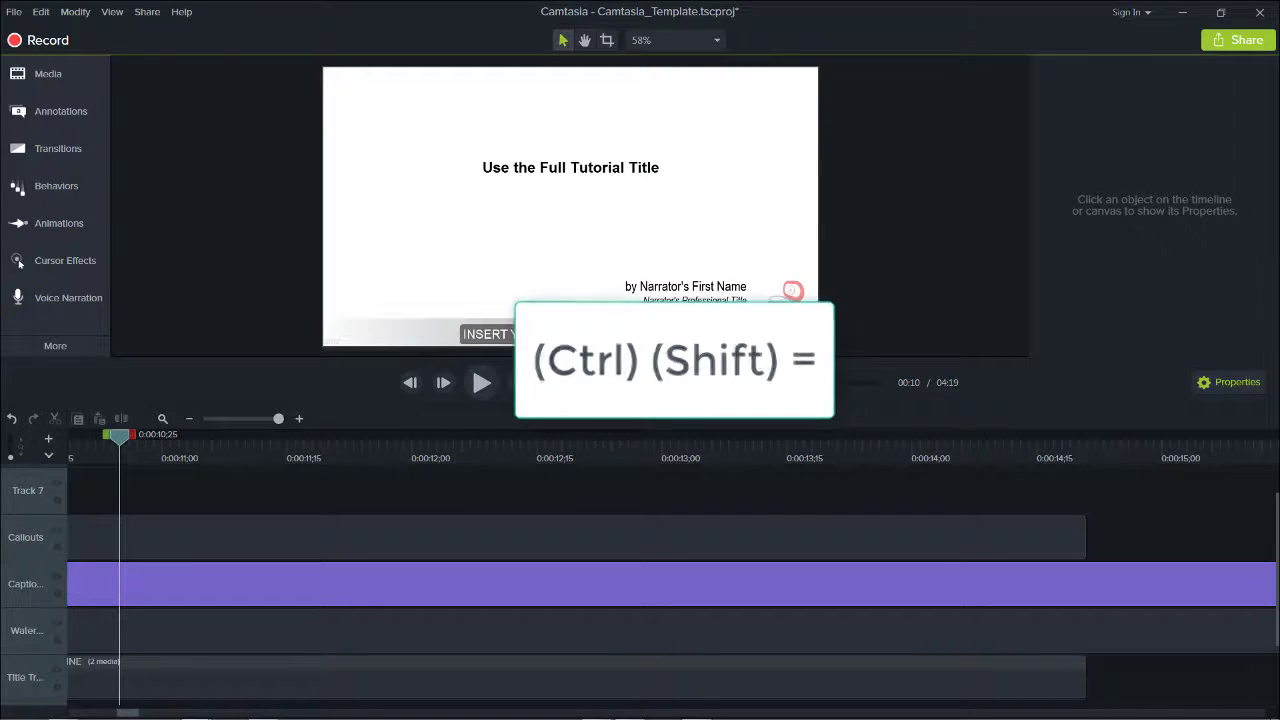
key(ctrl+shift+minus)
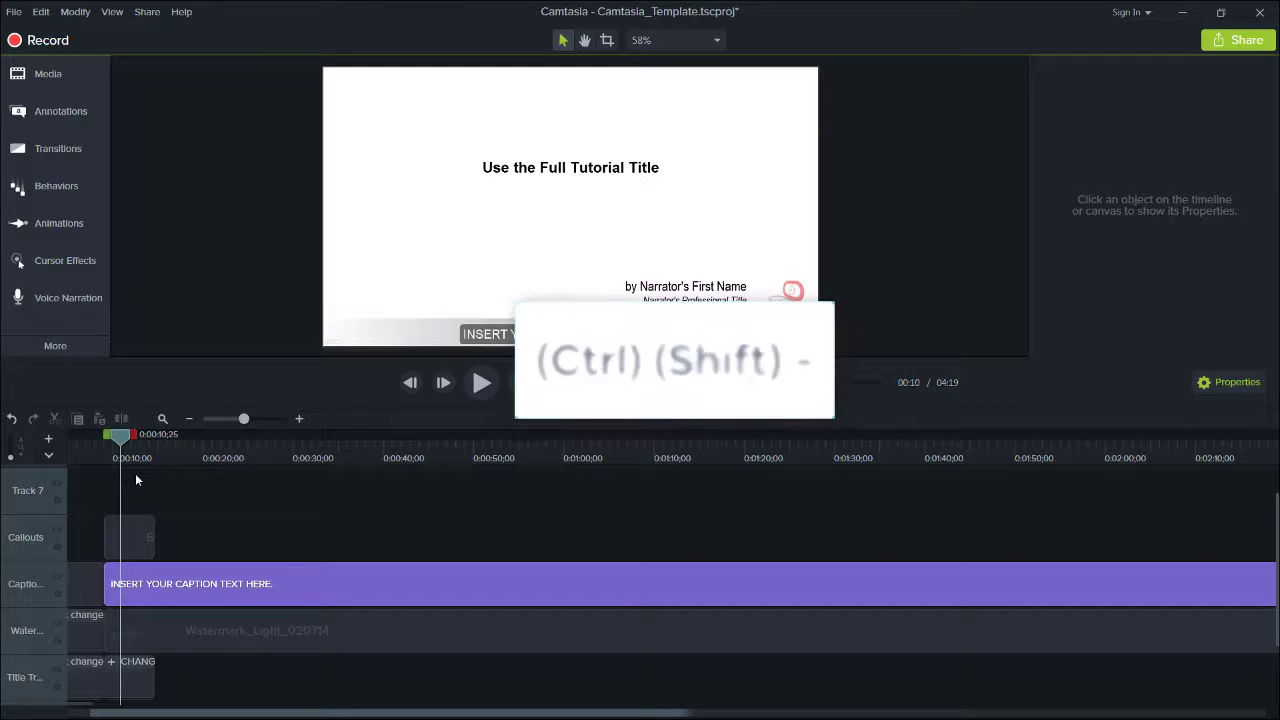
key(ctrl+shift+equal)
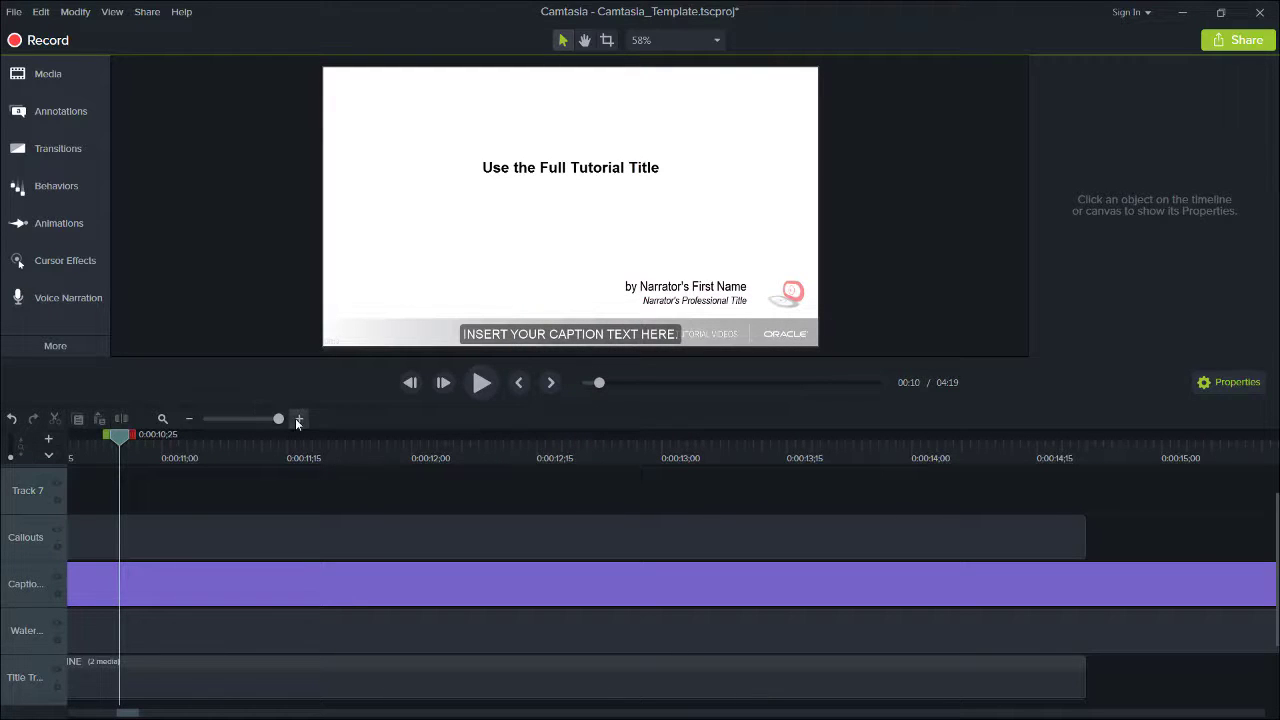
click(190, 420)
click(190, 419)
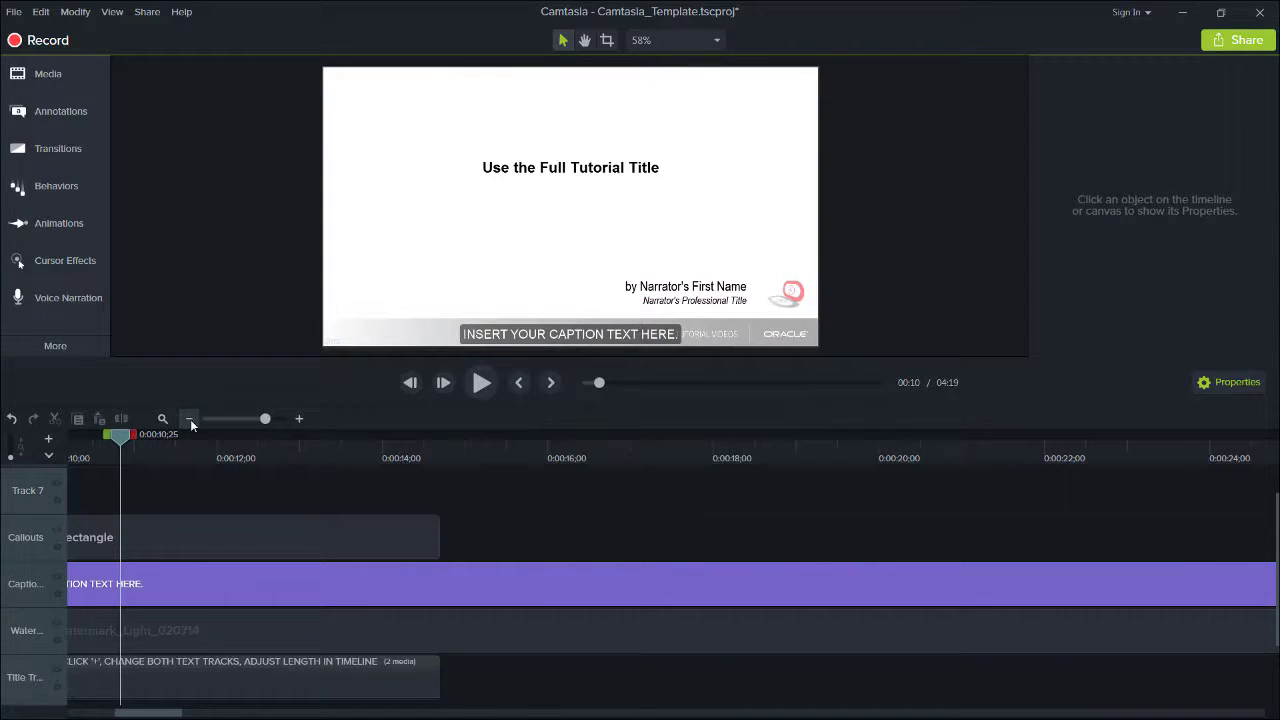
click(190, 419)
click(190, 419)
click(298, 420)
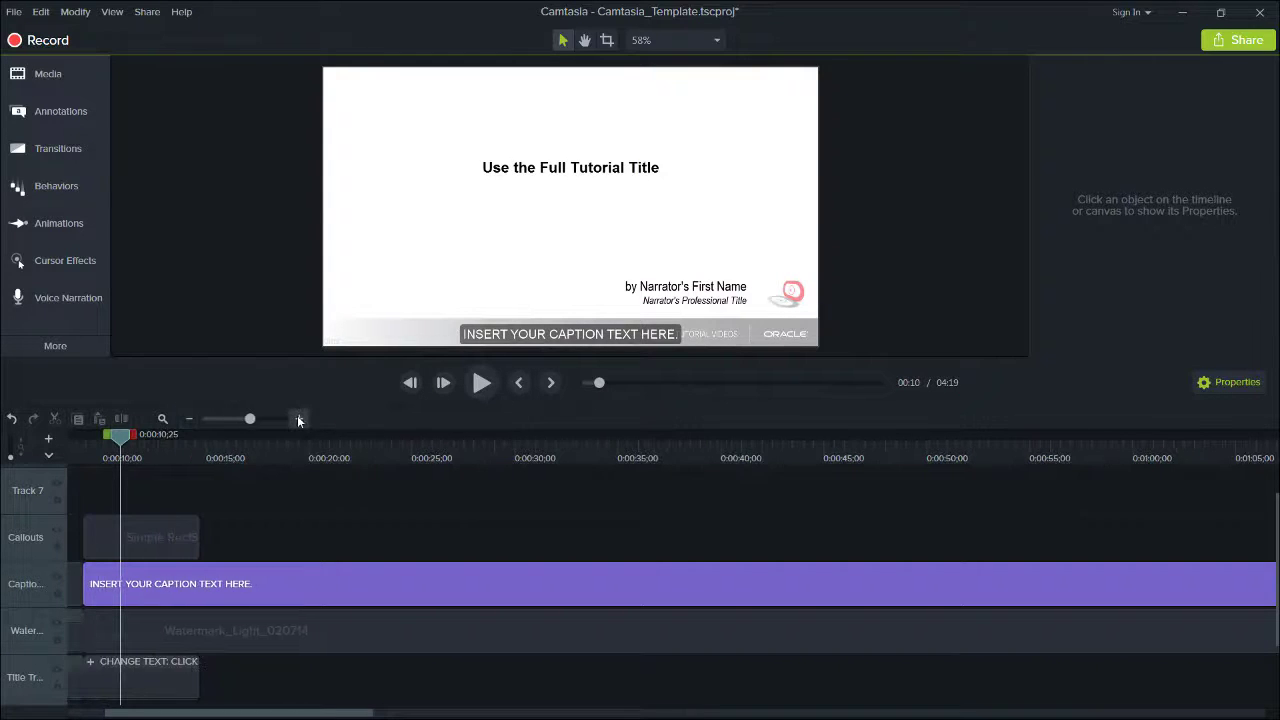
click(298, 420)
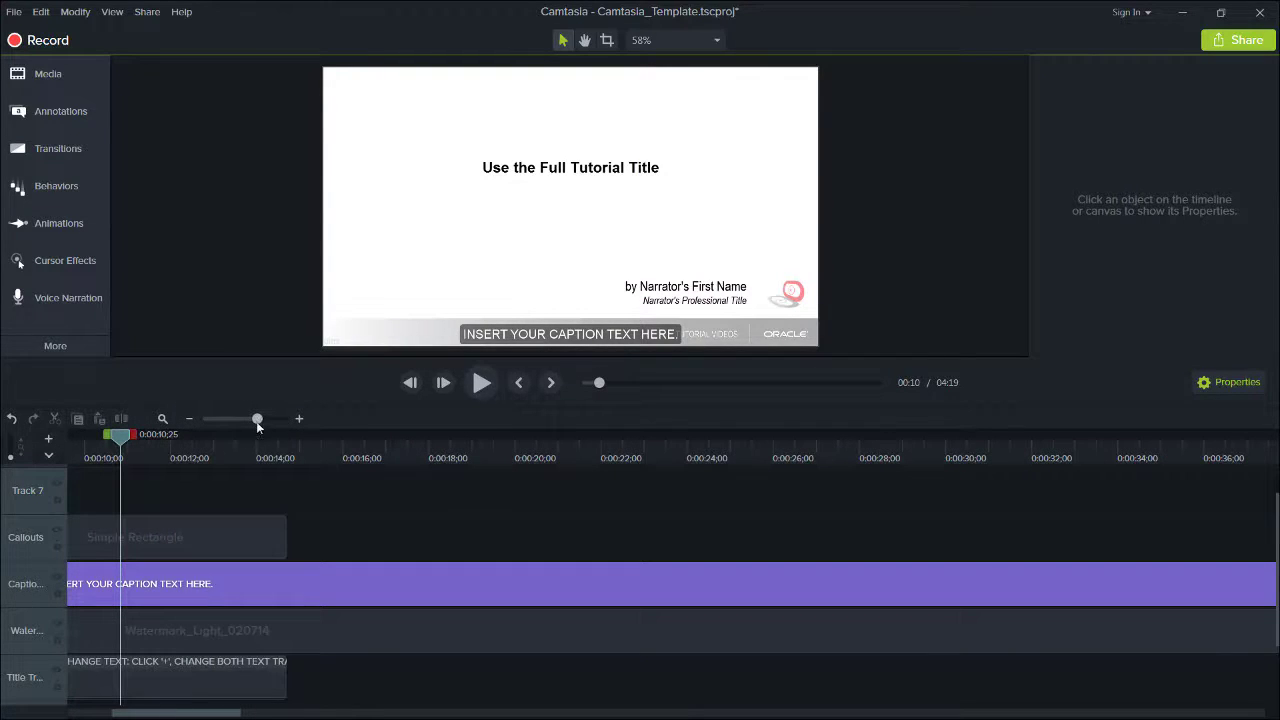
drag(257, 419, 283, 423)
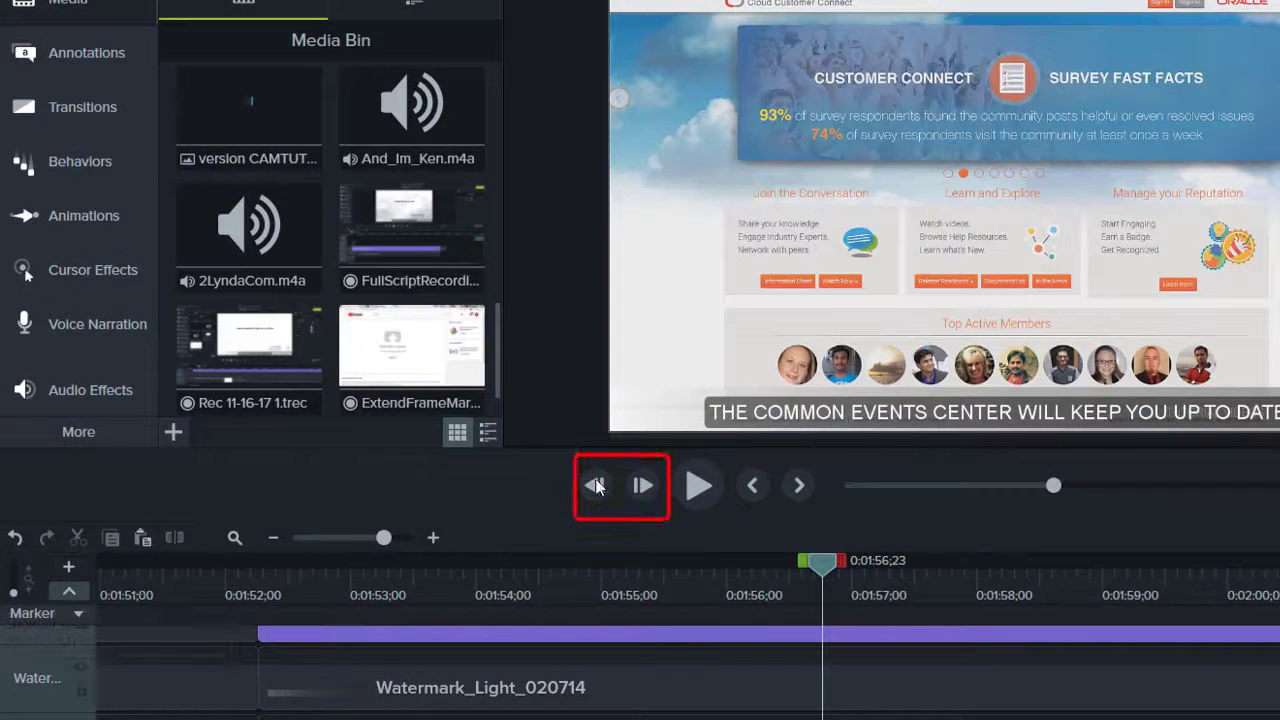
Step the playhead forward one frame at a time to 0:01:57;00
click(641, 487)
click(641, 487)
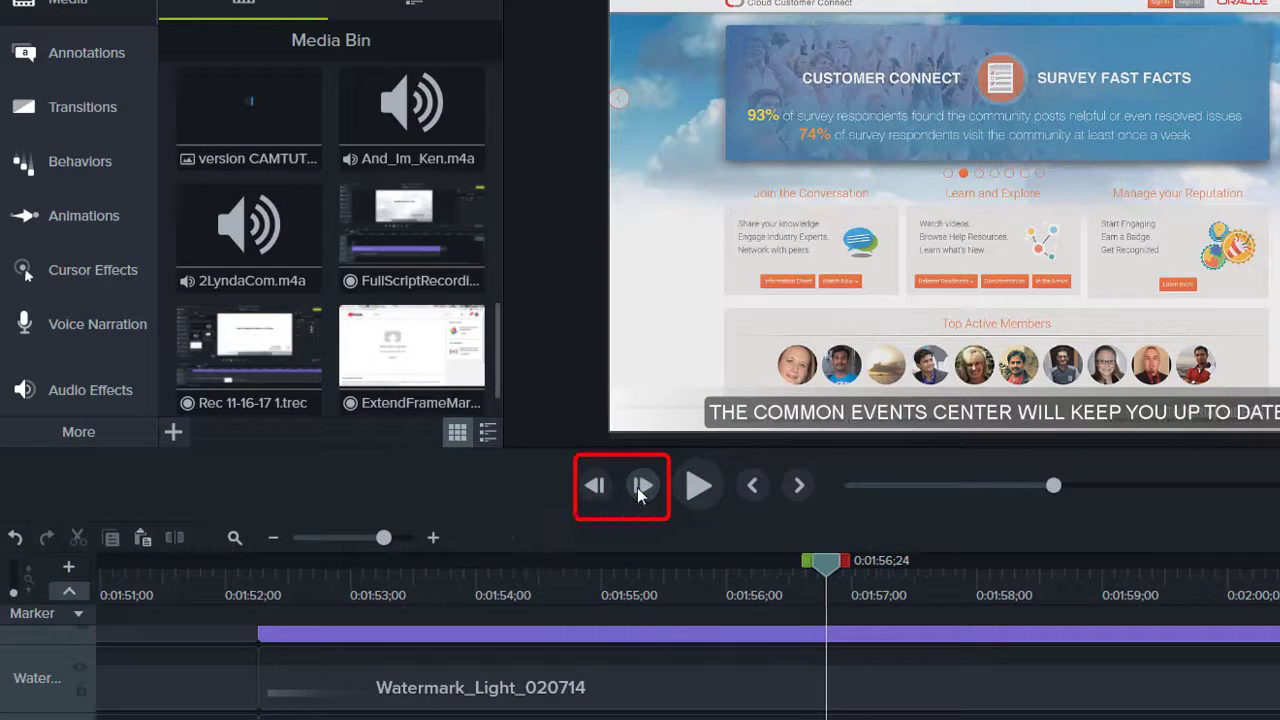
click(641, 488)
click(641, 488)
click(641, 489)
click(641, 490)
click(641, 490)
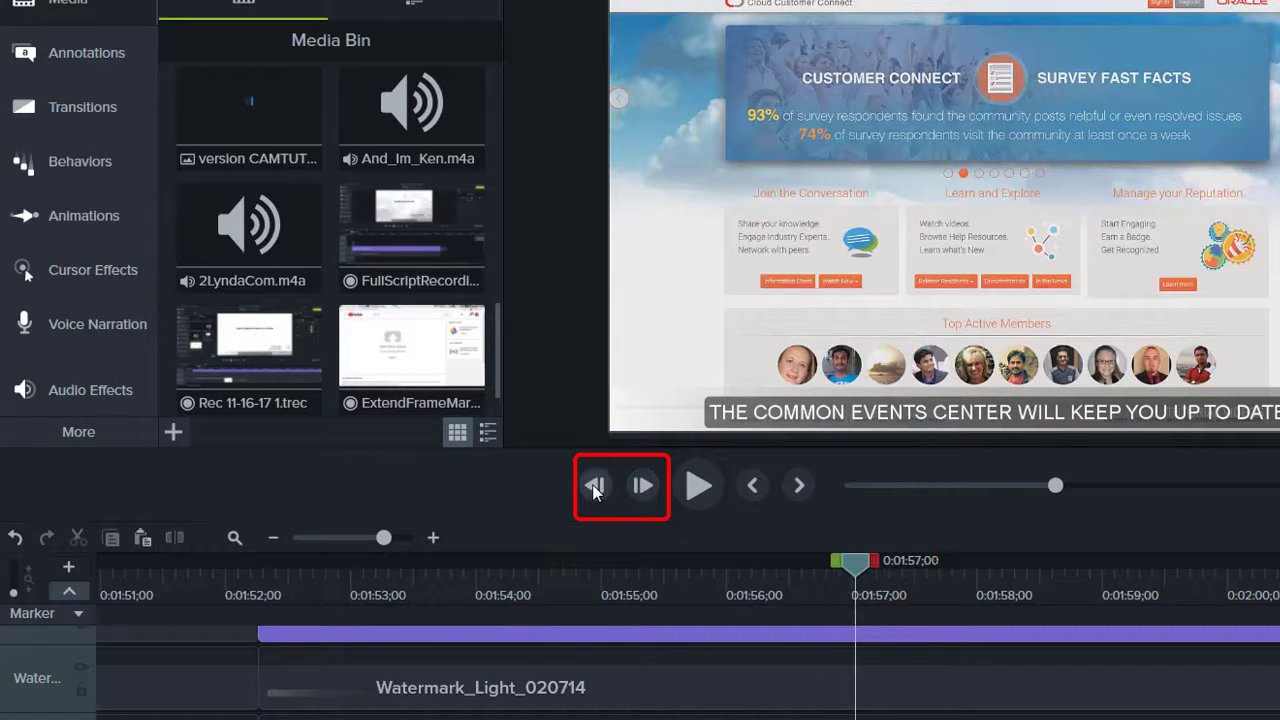
Step the playhead backward one frame at a time from 0:01:57;00 to just before 0:01:56;16
click(595, 487)
click(595, 487)
click(595, 487)
click(595, 488)
click(595, 488)
click(595, 487)
click(595, 488)
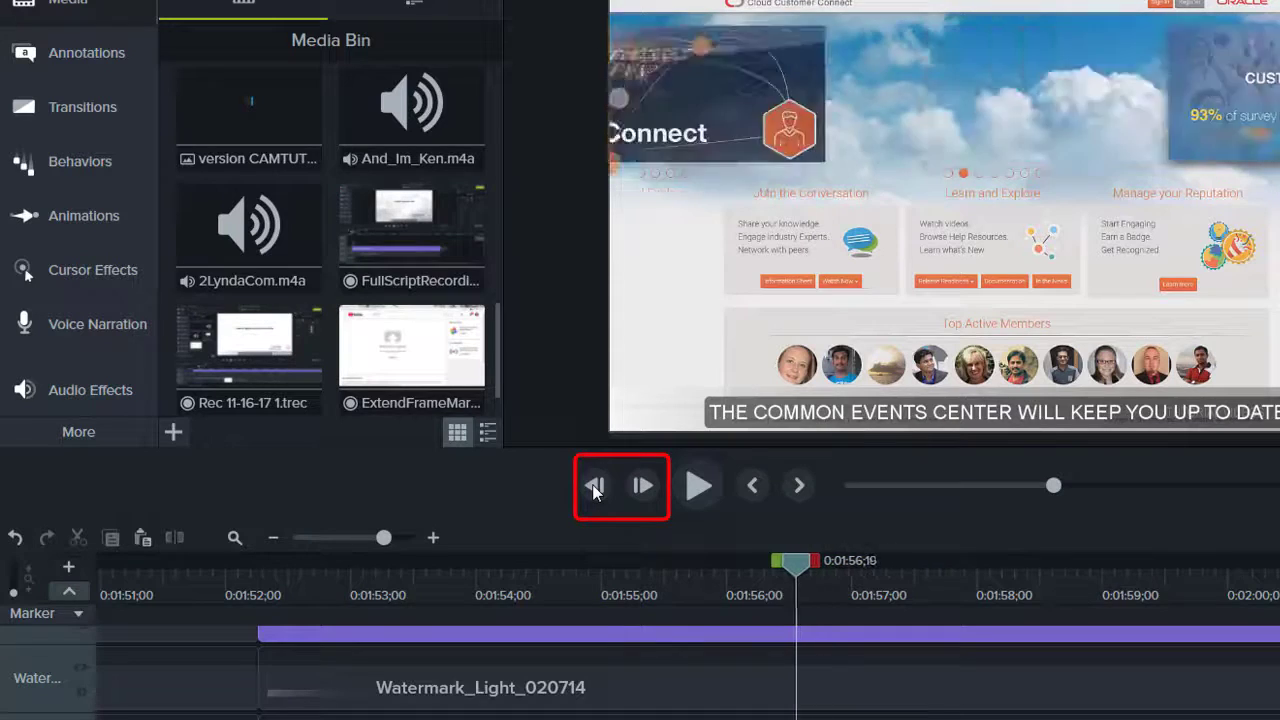
click(595, 488)
click(595, 489)
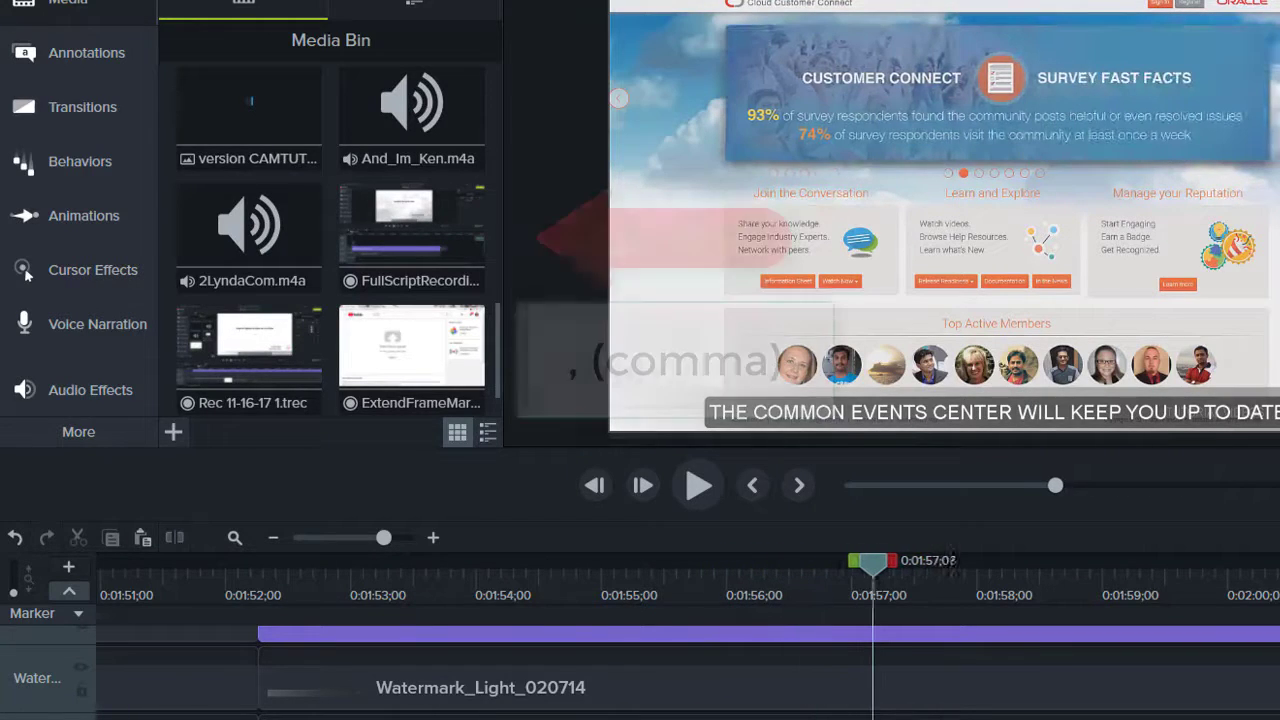
Move the playhead back frame by frame through the banner transition, past 0:01:56;18
key(comma)
key(comma)
key(comma)
key(comma)
key(comma)
key(comma)
key(comma)
key(comma)
key(comma)
key(comma)
key(comma)
key(comma)
key(comma)
key(comma)
key(comma)
key(comma)
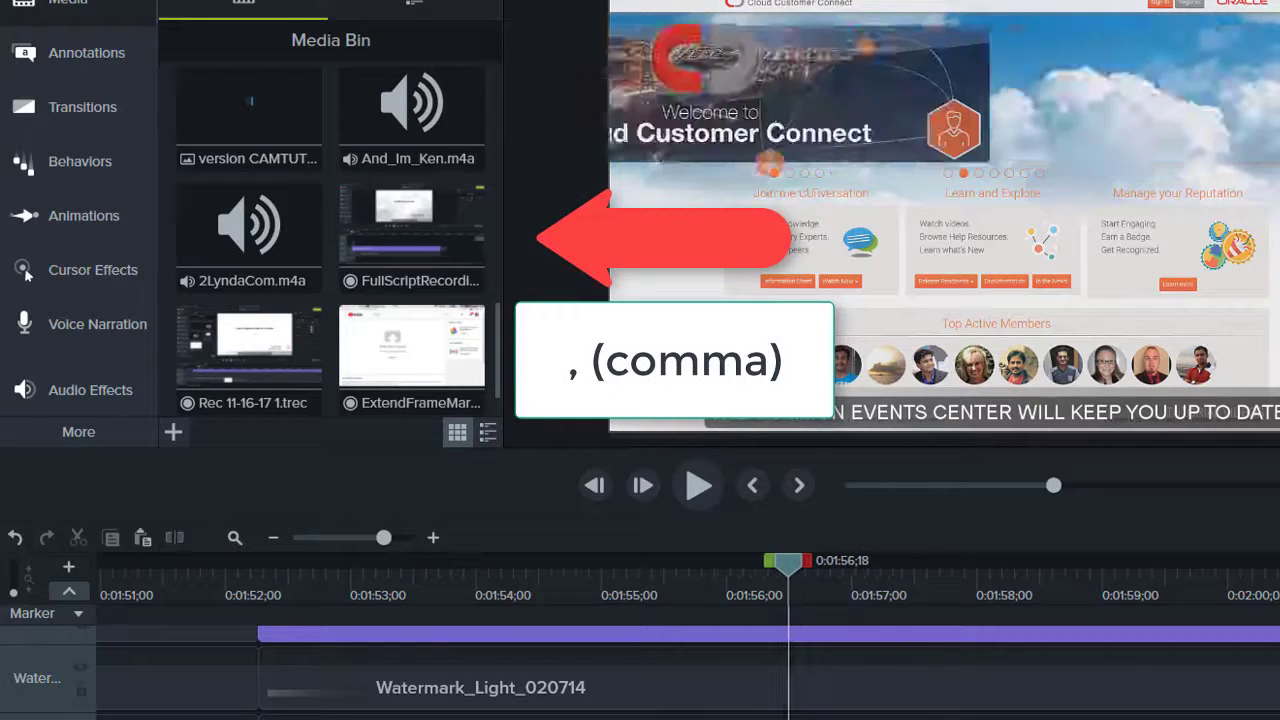
Advance the playhead frame by frame past the banner transition to 0:01:56;27
key(period)
key(period)
key(period)
key(period)
key(period)
key(period)
key(period)
key(period)
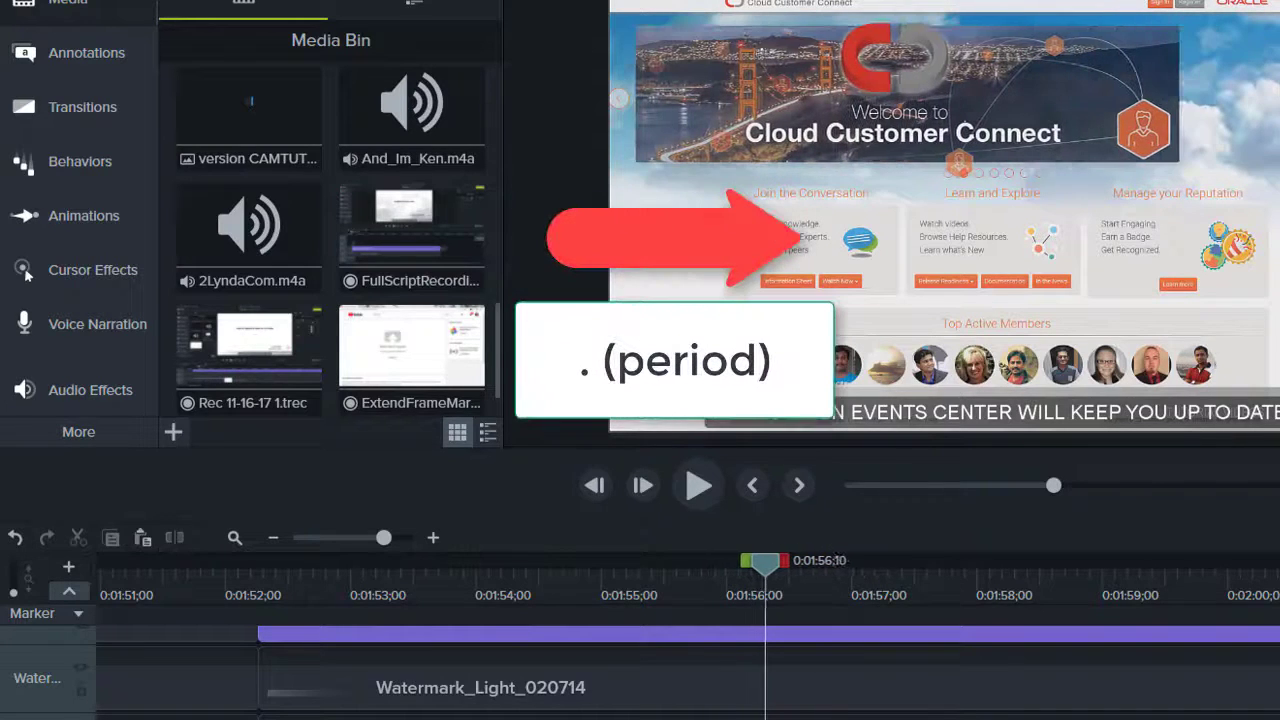
key(period)
key(period)
key(period)
key(period)
key(period)
key(period)
key(period)
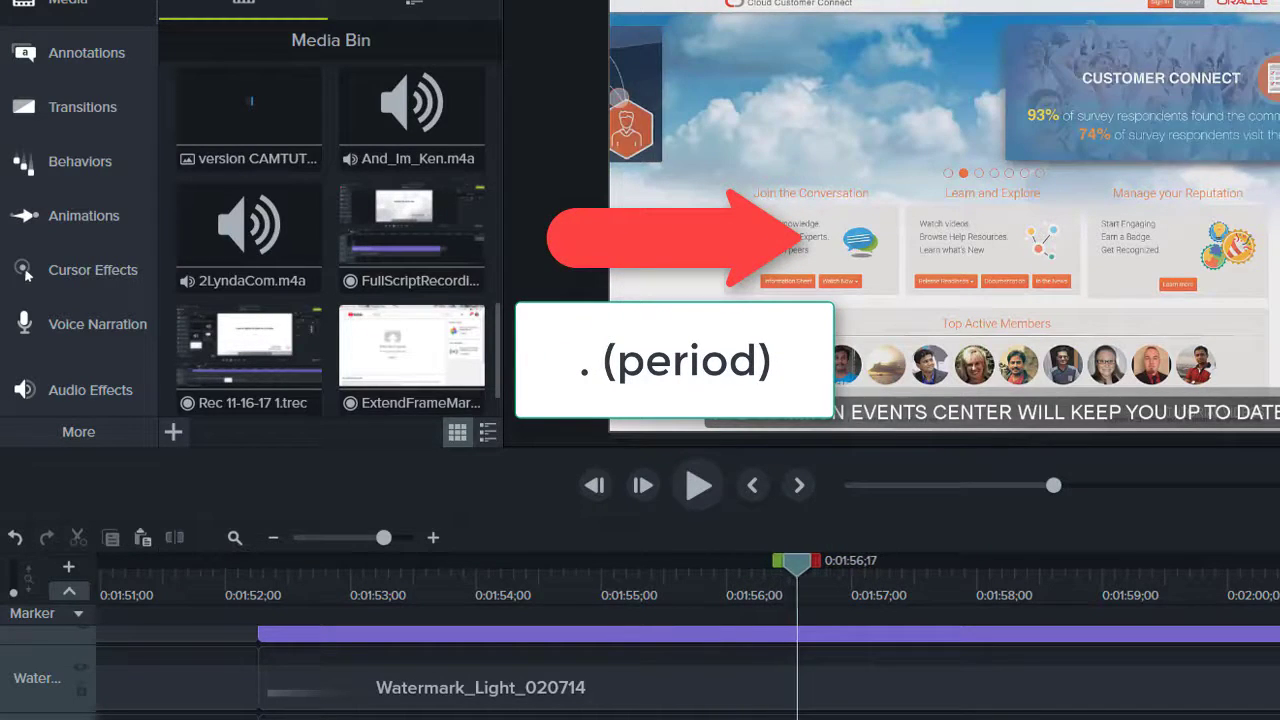
key(period)
key(period)
key(period)
key(period)
key(period)
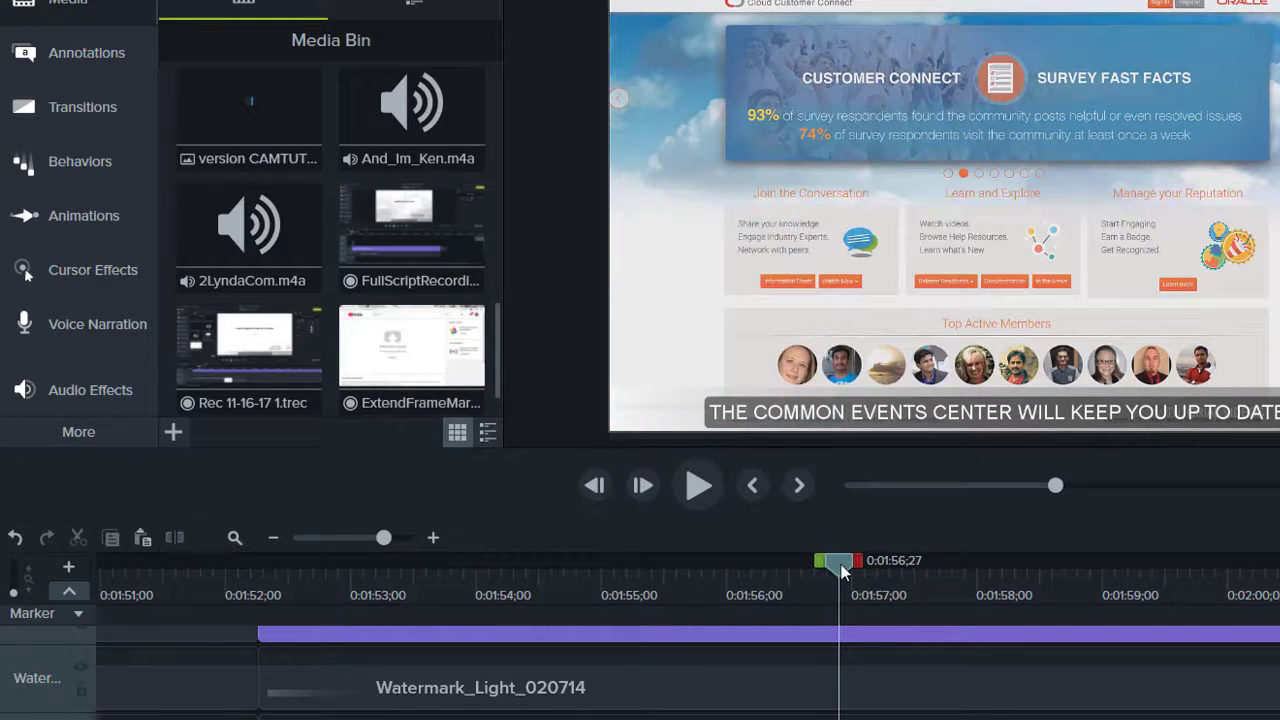
Move the playhead back frame by frame from 0:01:56;27 to 0:01:56;06, near the start of the banner slide
key(comma)
key(comma)
key(comma)
key(comma)
key(comma)
key(comma)
key(comma)
key(comma)
key(comma)
key(comma)
key(comma)
key(comma)
key(comma)
key(comma)
key(comma)
key(comma)
key(comma)
key(comma)
key(comma)
key(comma)
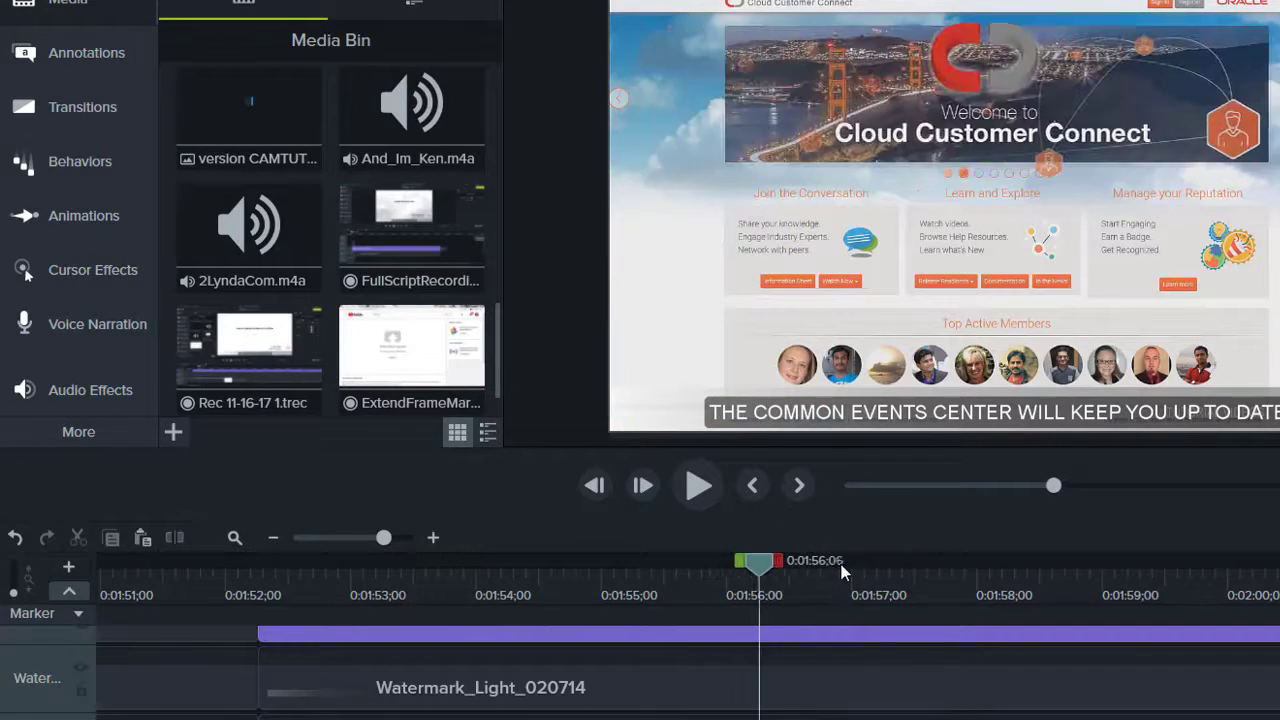
Advance the playhead frame by frame from 0:01:56;06 through the banner transition to 0:01:57;01
key(period)
key(period)
key(period)
key(period)
key(period)
key(period)
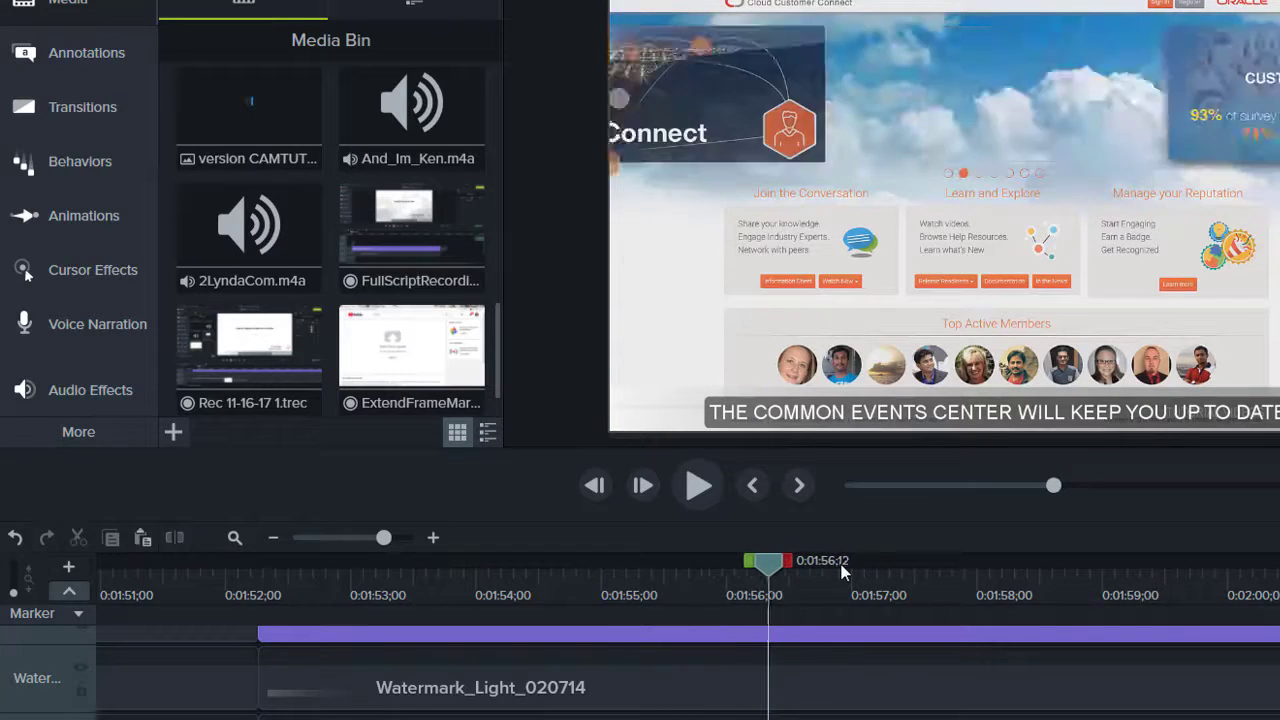
key(period)
key(period)
key(period)
key(period)
key(period)
key(period)
key(period)
key(period)
key(period)
key(period)
key(period)
key(period)
key(period)
key(period)
key(period)
key(period)
key(period)
key(period)
key(period)
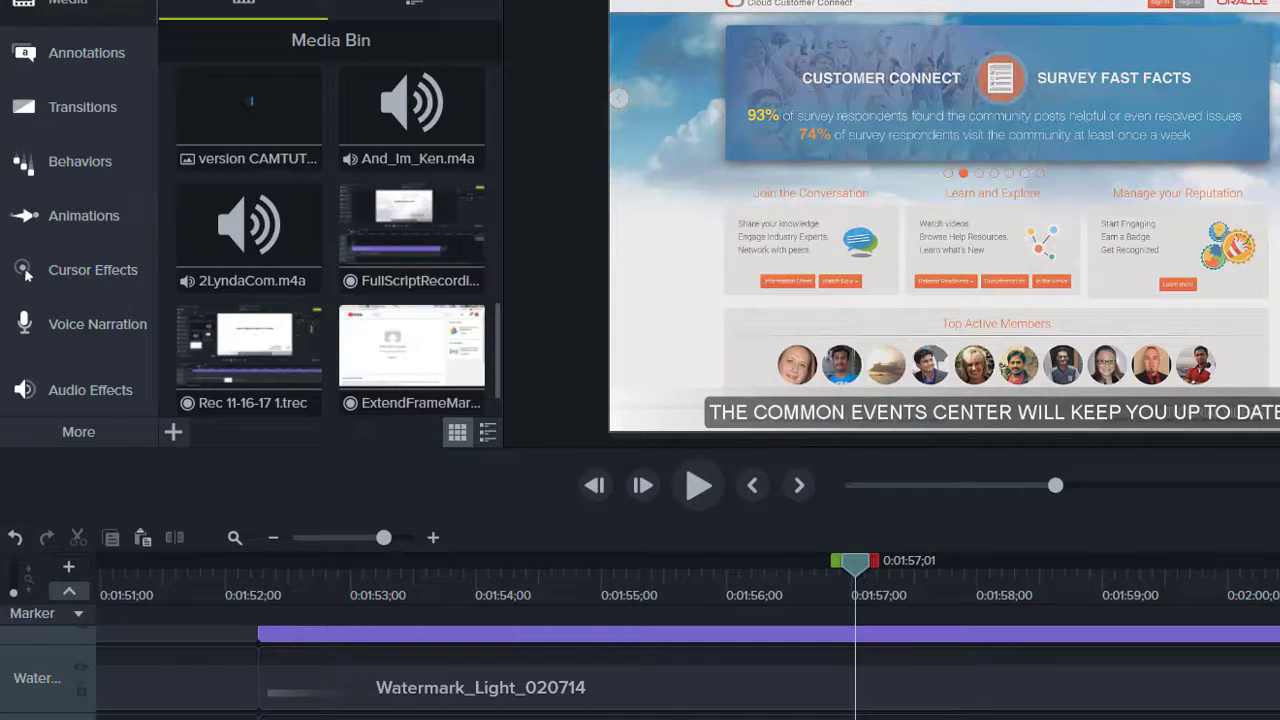
Move the playhead back frame by frame from 0:01:57;01 to 0:01:56;05
key(comma)
key(comma)
key(comma)
key(comma)
key(comma)
key(comma)
key(comma)
key(comma)
key(comma)
key(comma)
key(comma)
key(comma)
key(comma)
key(comma)
key(comma)
key(comma)
key(comma)
key(comma)
key(comma)
key(comma)
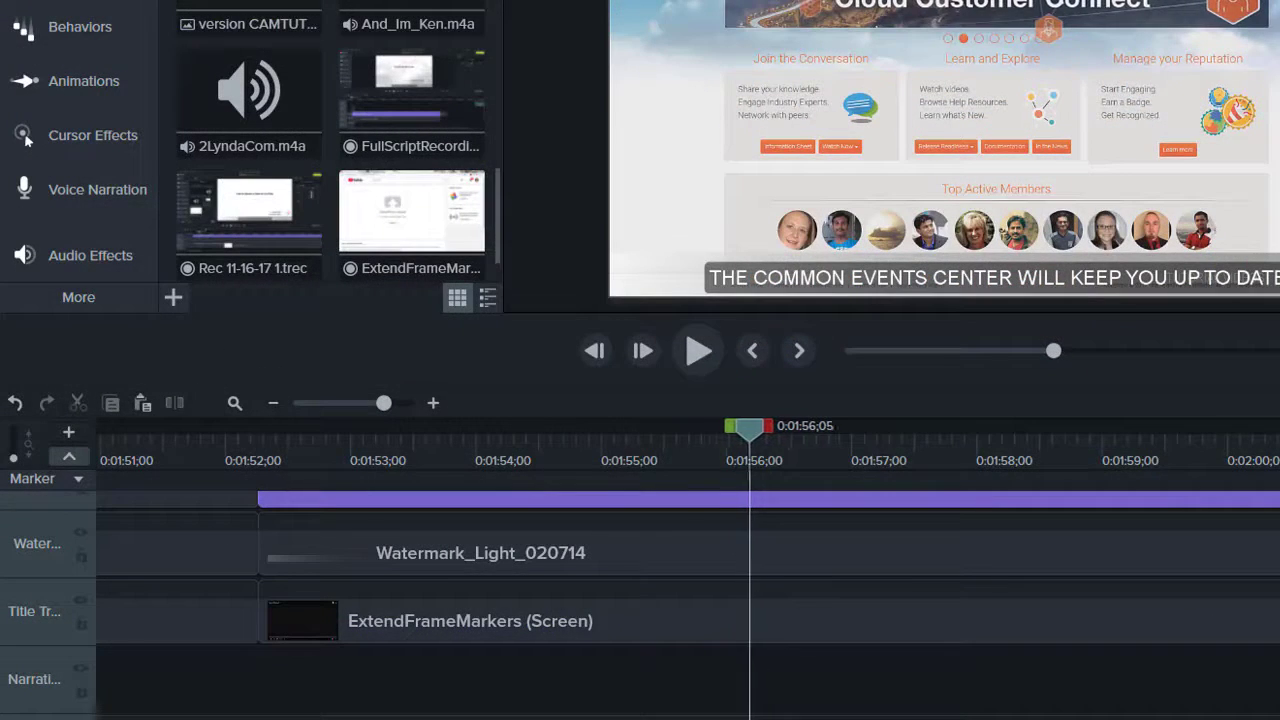
Advance the playhead frame by frame from 0:01:56;05 to 0:01:56;27
key(period)
key(period)
key(period)
key(period)
key(period)
key(period)
key(period)
key(period)
key(period)
key(period)
key(period)
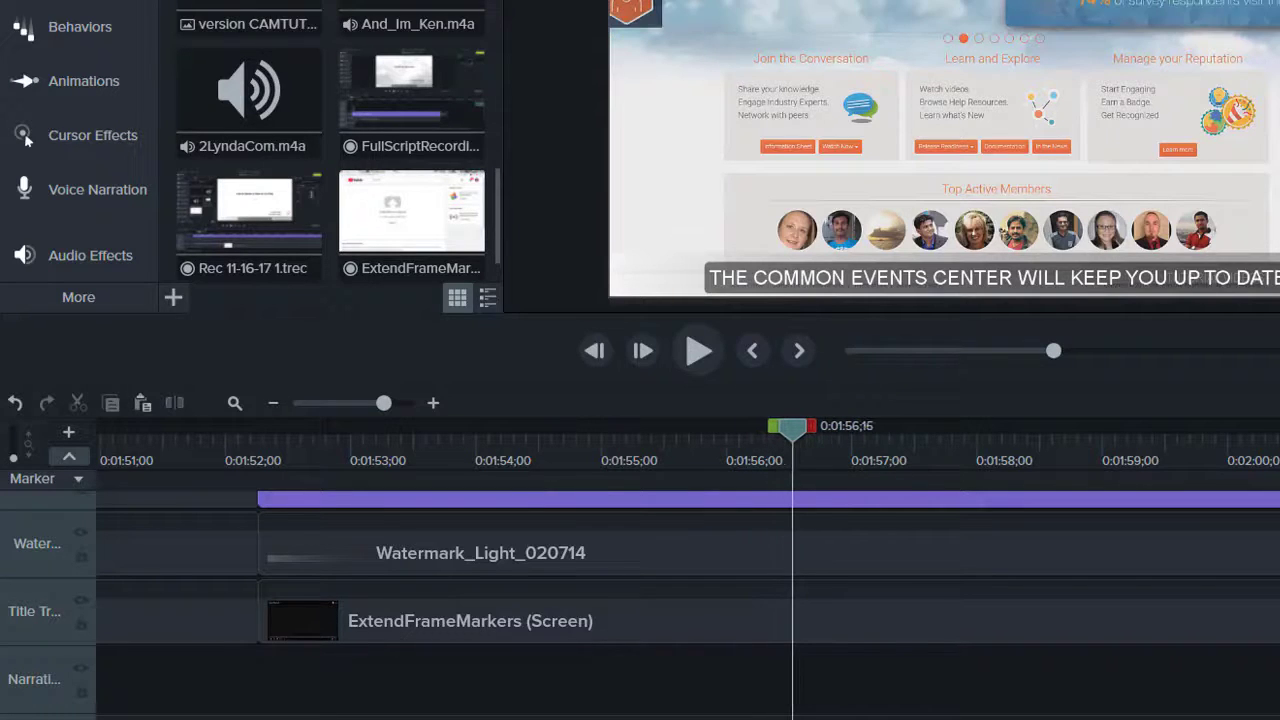
key(period)
key(period)
key(period)
key(period)
key(period)
key(period)
key(period)
key(period)
key(period)
key(period)
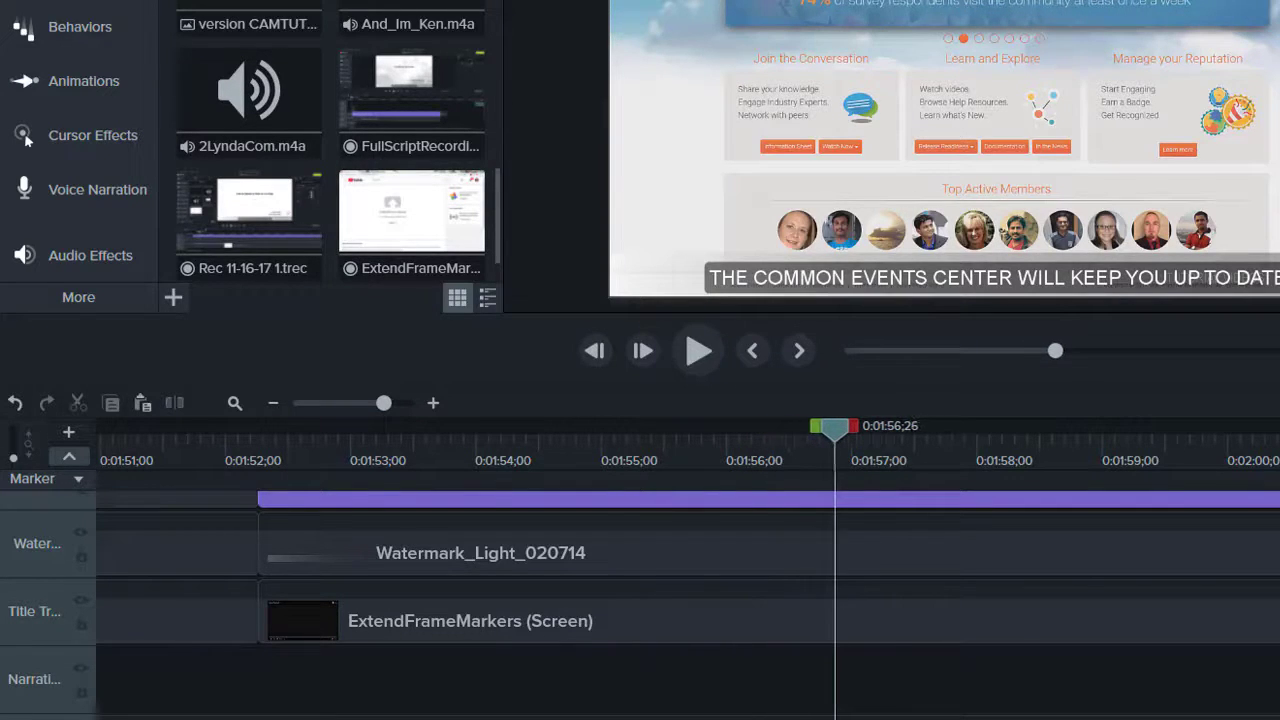
key(period)
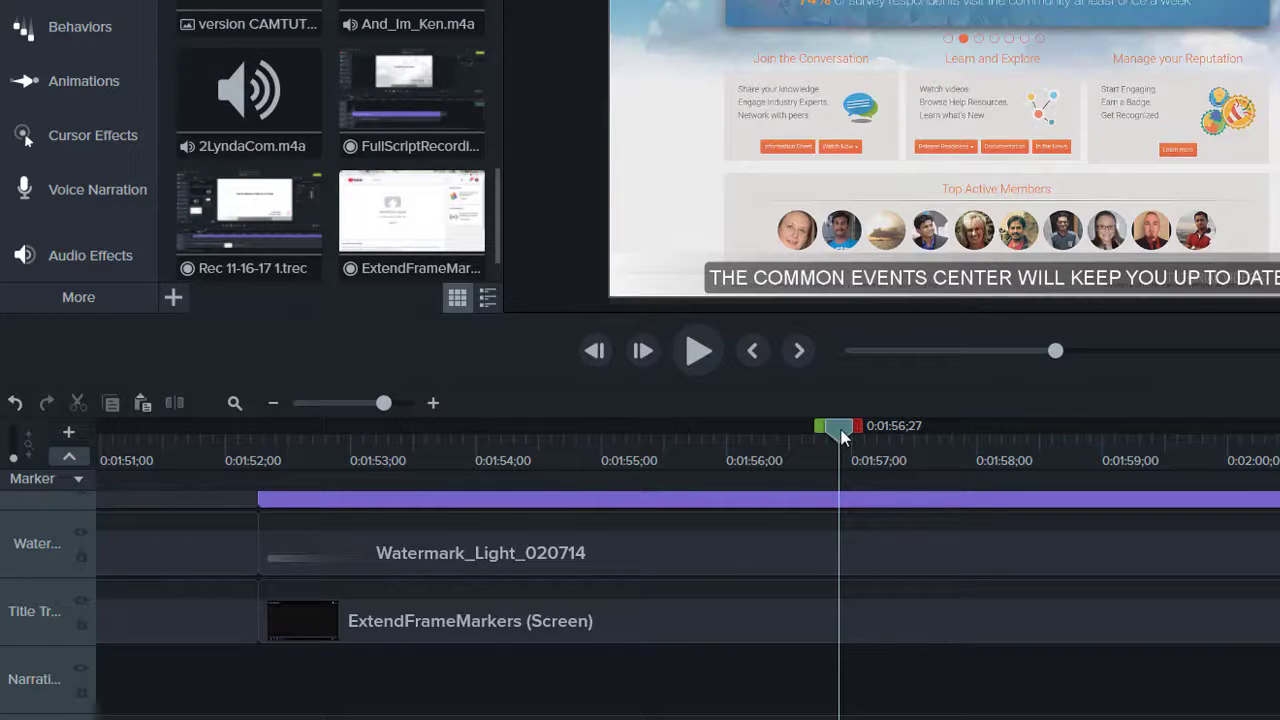
Scrub the playhead back to 0:01:56;02, return it to 0:01:57;01 and try to split the ExtendFrameMarkers clip
key(comma)
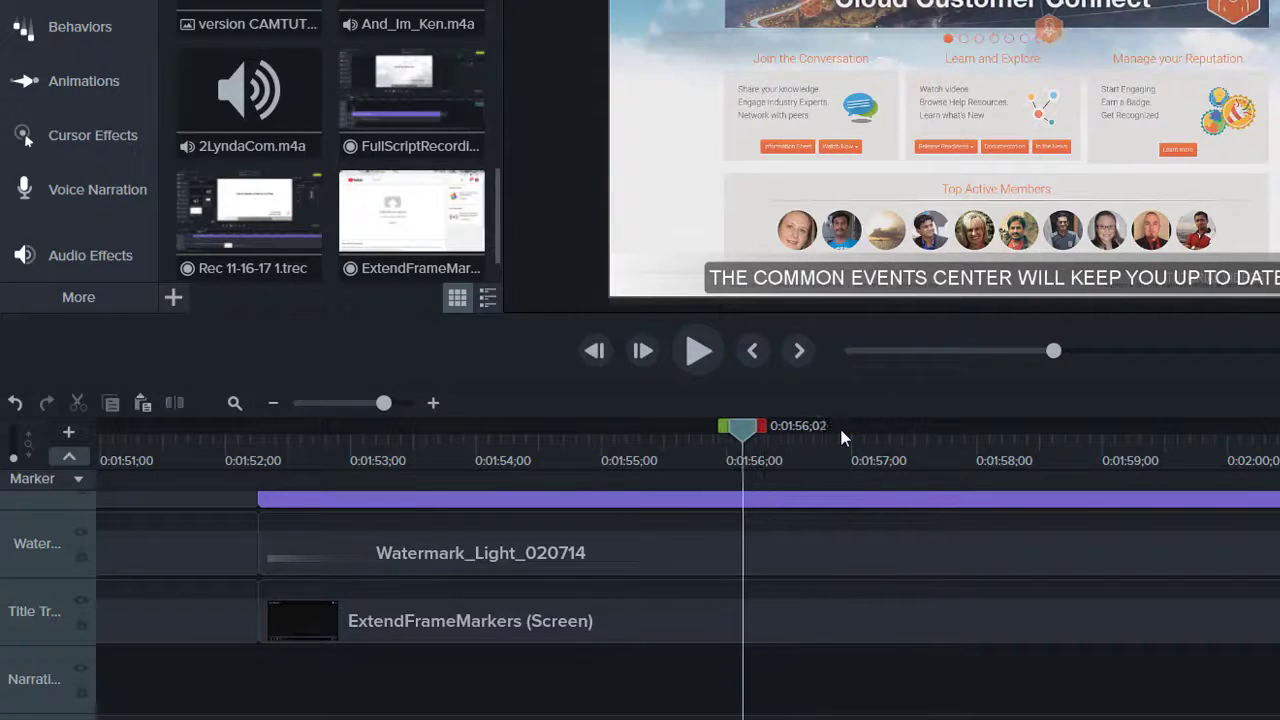
click(841, 437)
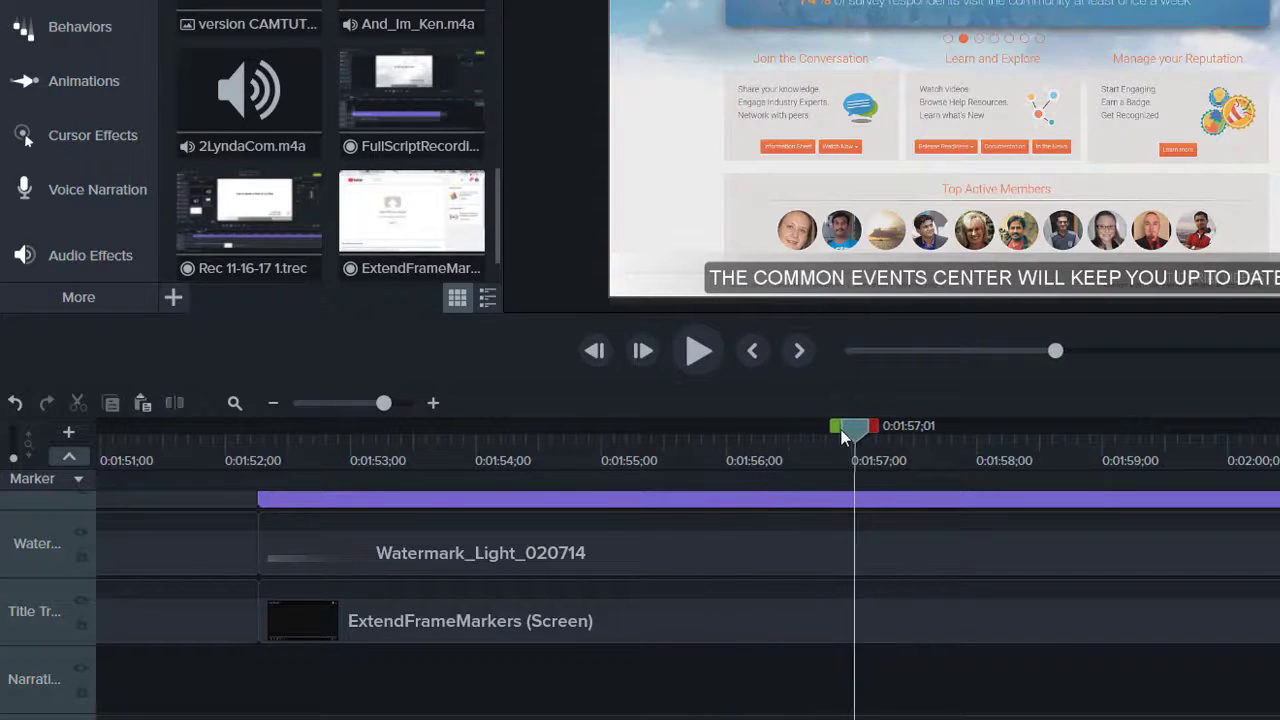
key(s)
click(811, 624)
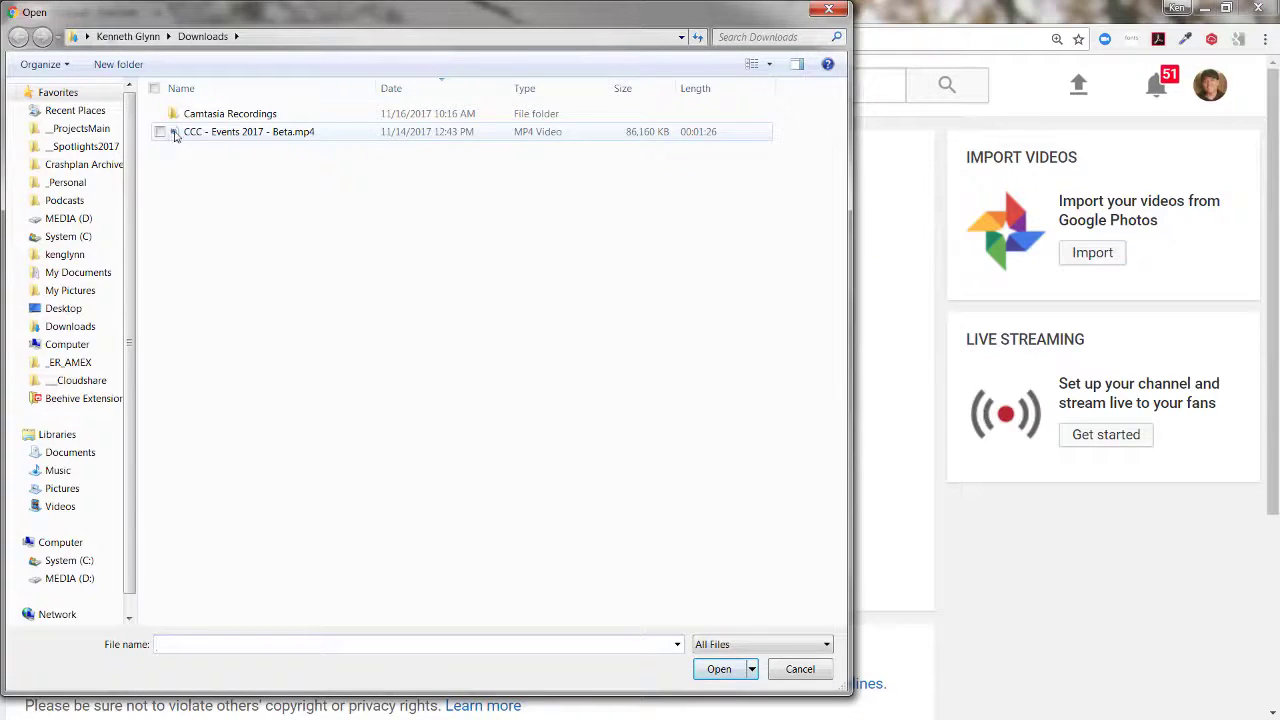
In the browser's file picker for the YouTube upload, choose CCC - Events 2017 - Beta.mp4
double_click(175, 135)
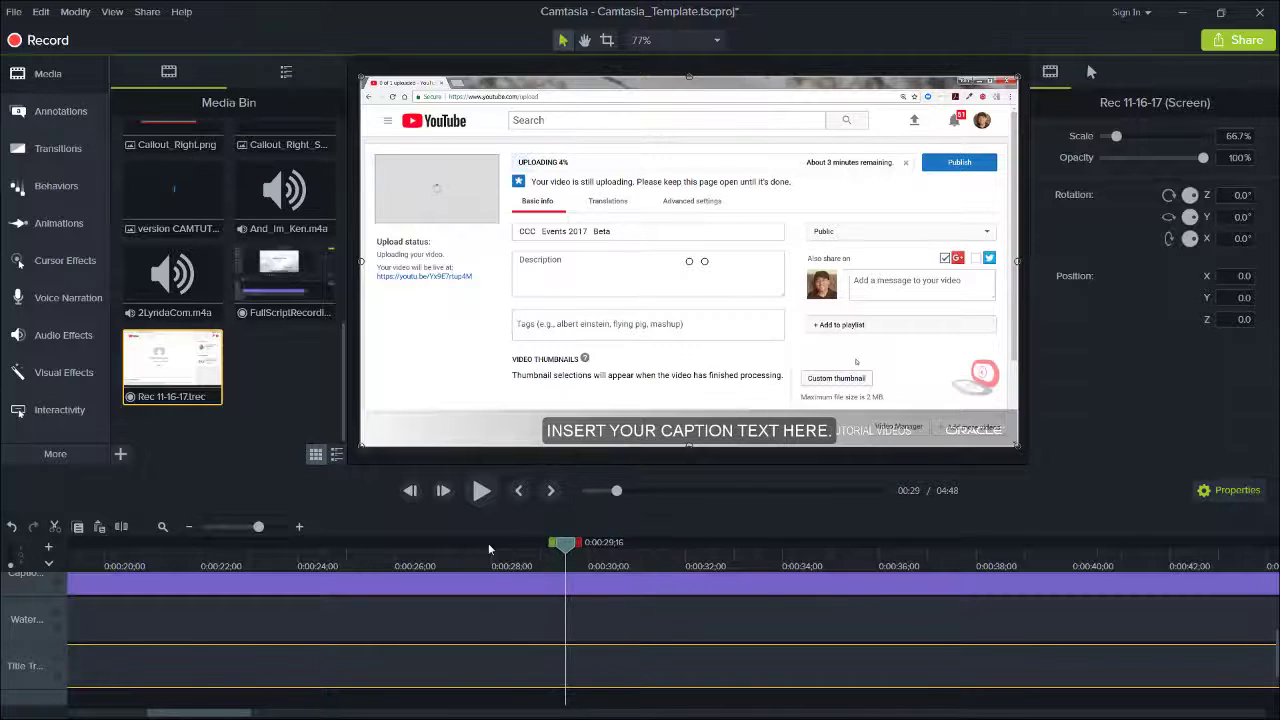
Split the Rec 11-16-17 screen clip at 0:00:24;16 and at 0:02:46;03 to isolate the upload wait
drag(571, 543, 323, 543)
click(326, 673)
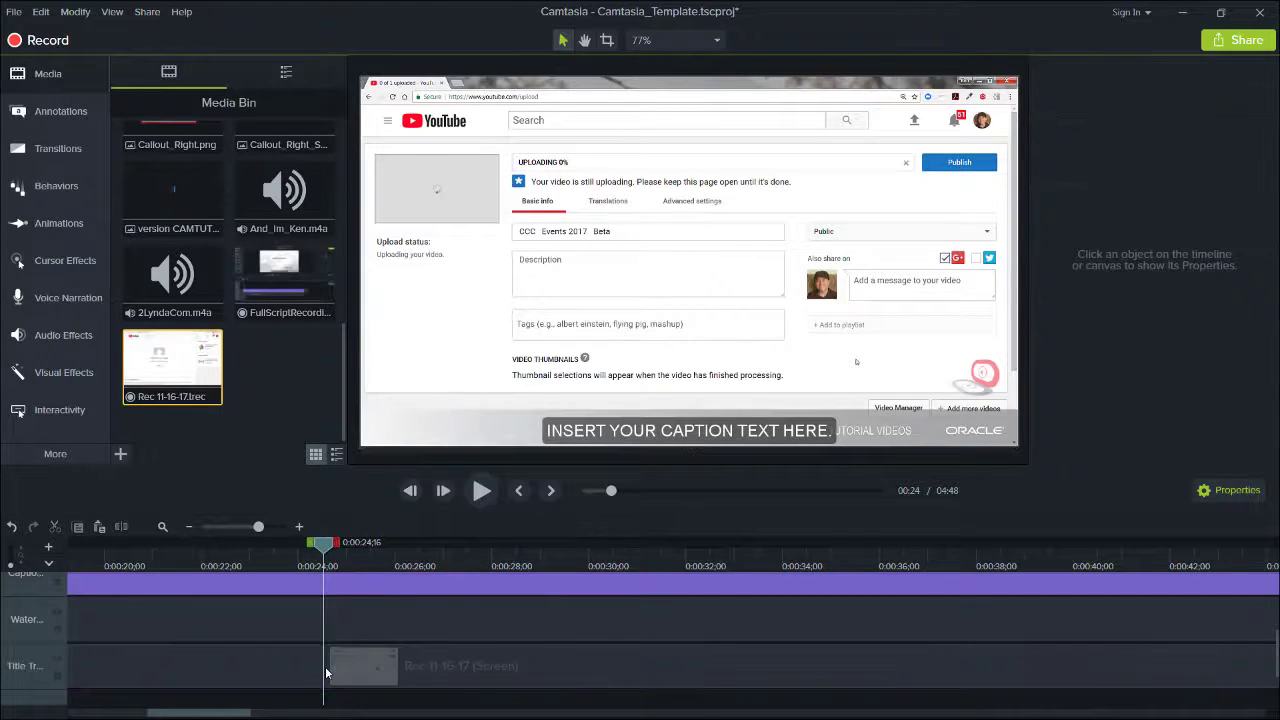
scroll(335, 575, down, 2)
scroll(335, 570, down, 5)
drag(137, 547, 409, 560)
click(395, 679)
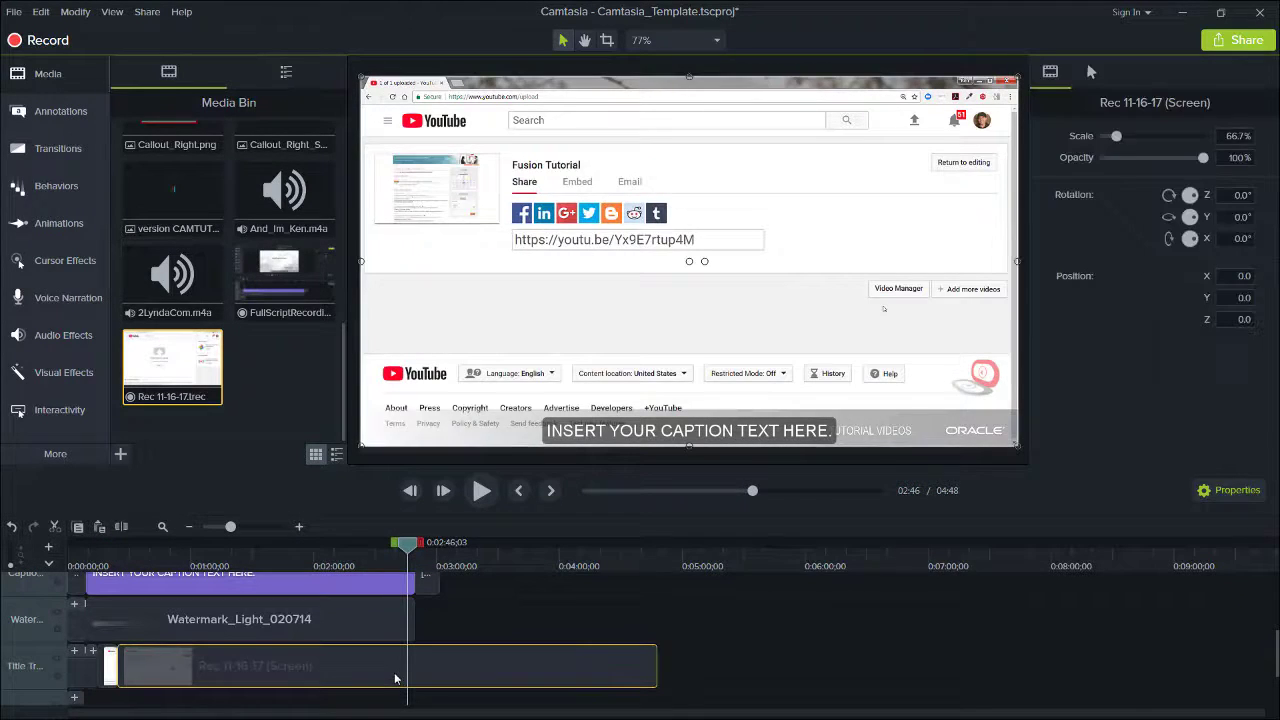
key(s)
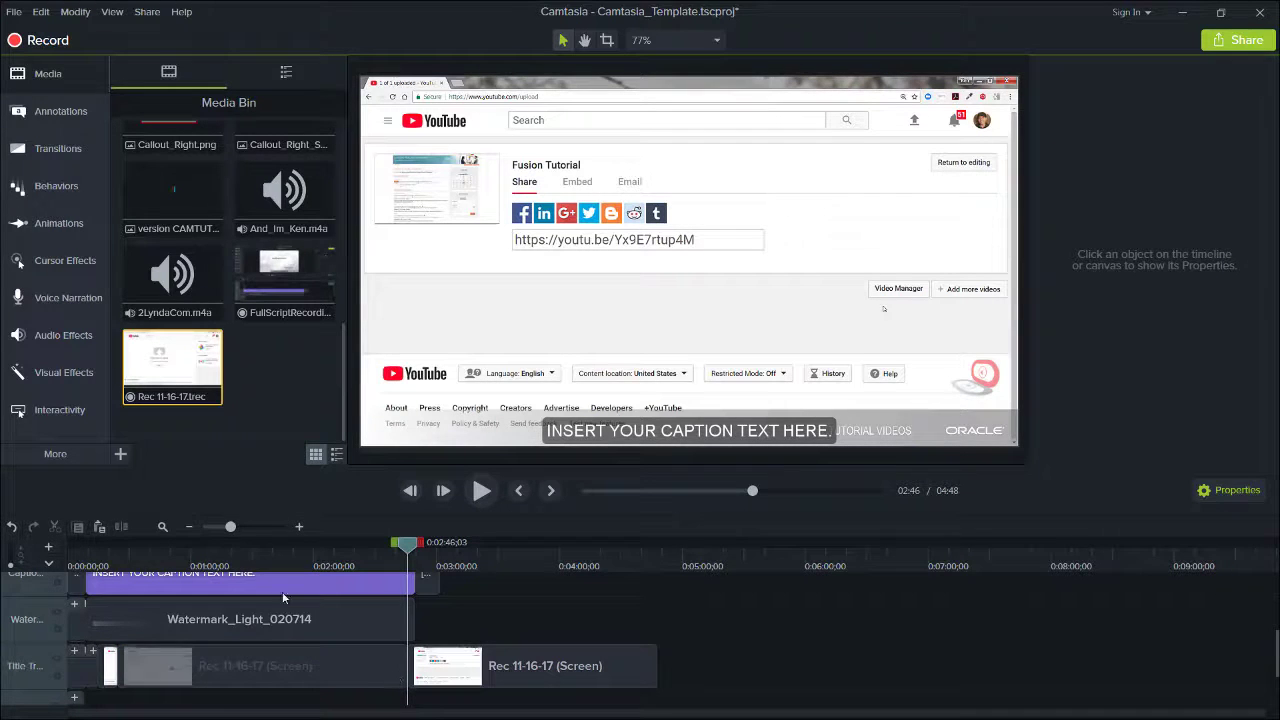
Apply the Clip Speed effect to the isolated Rec 11-16-17 segment and shorten the effect's duration to speed it up
click(46, 374)
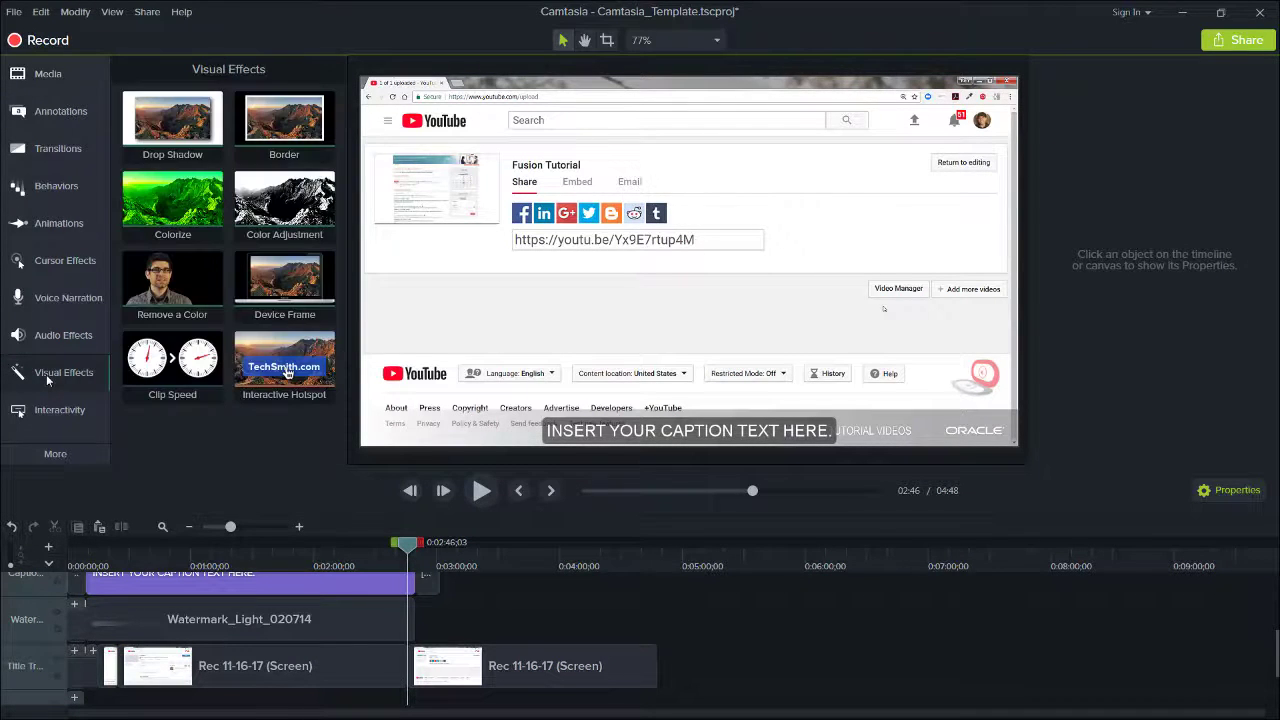
drag(168, 362, 268, 670)
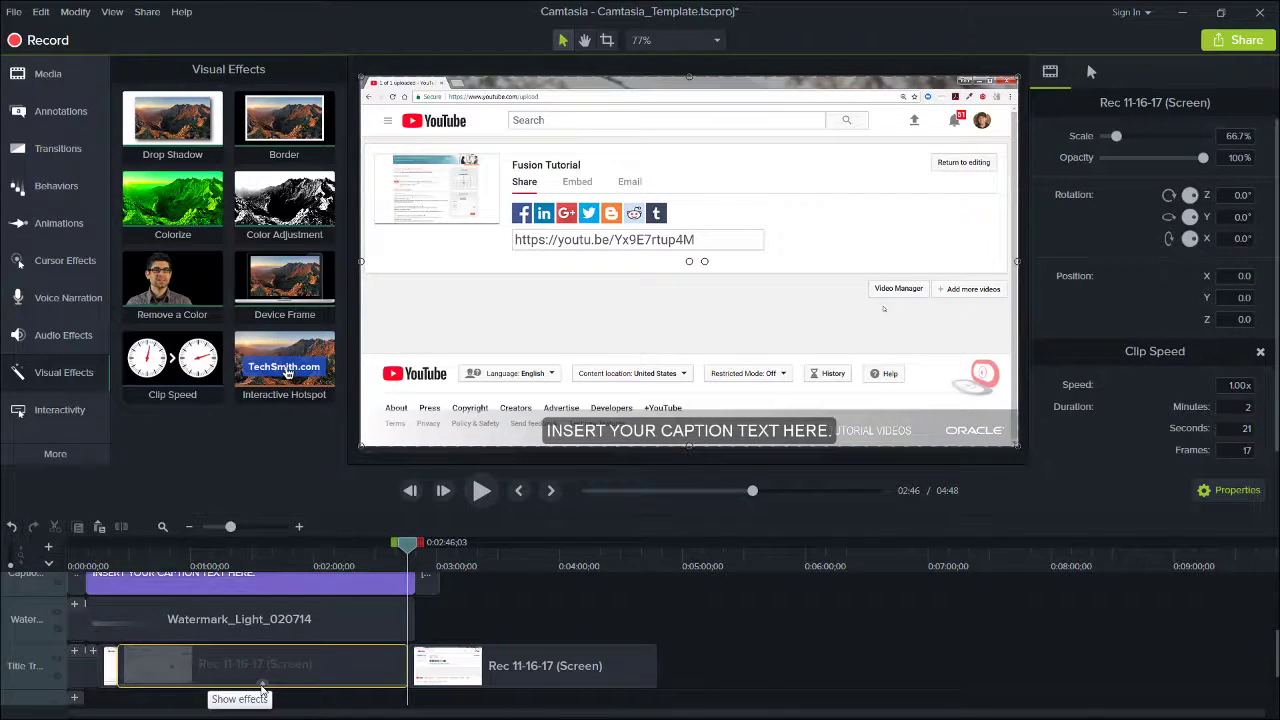
click(262, 686)
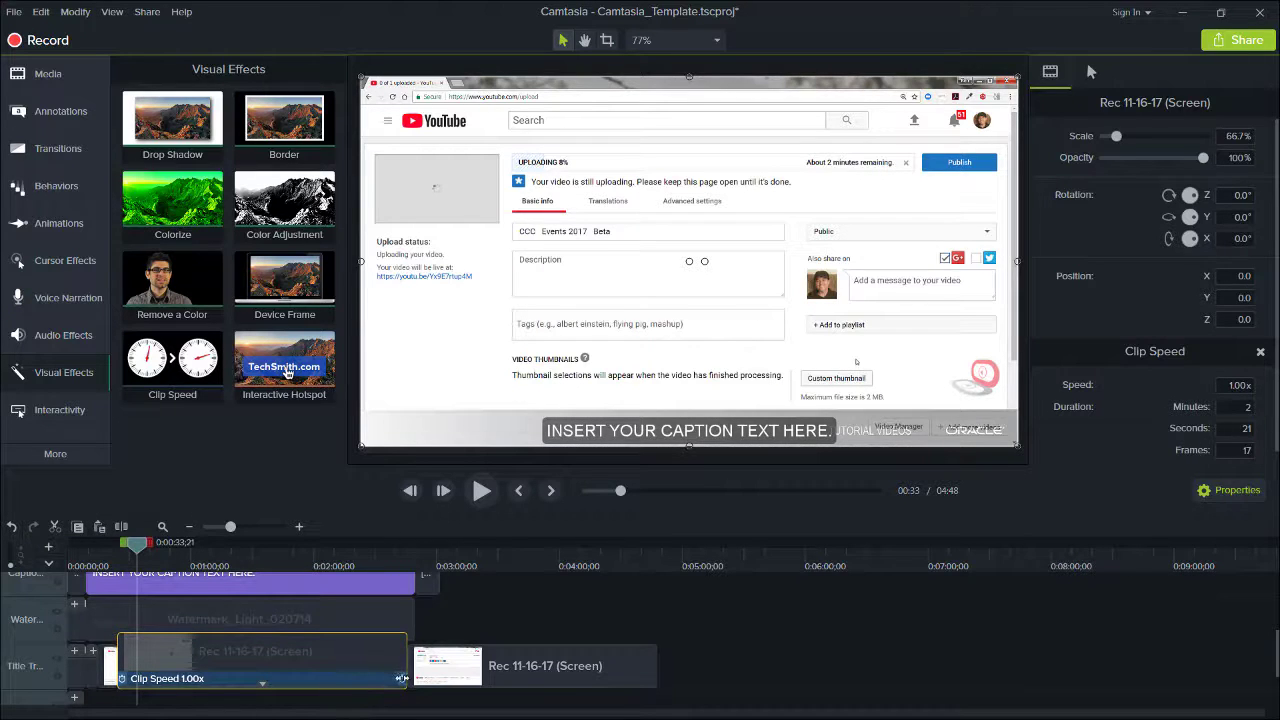
drag(401, 678, 252, 678)
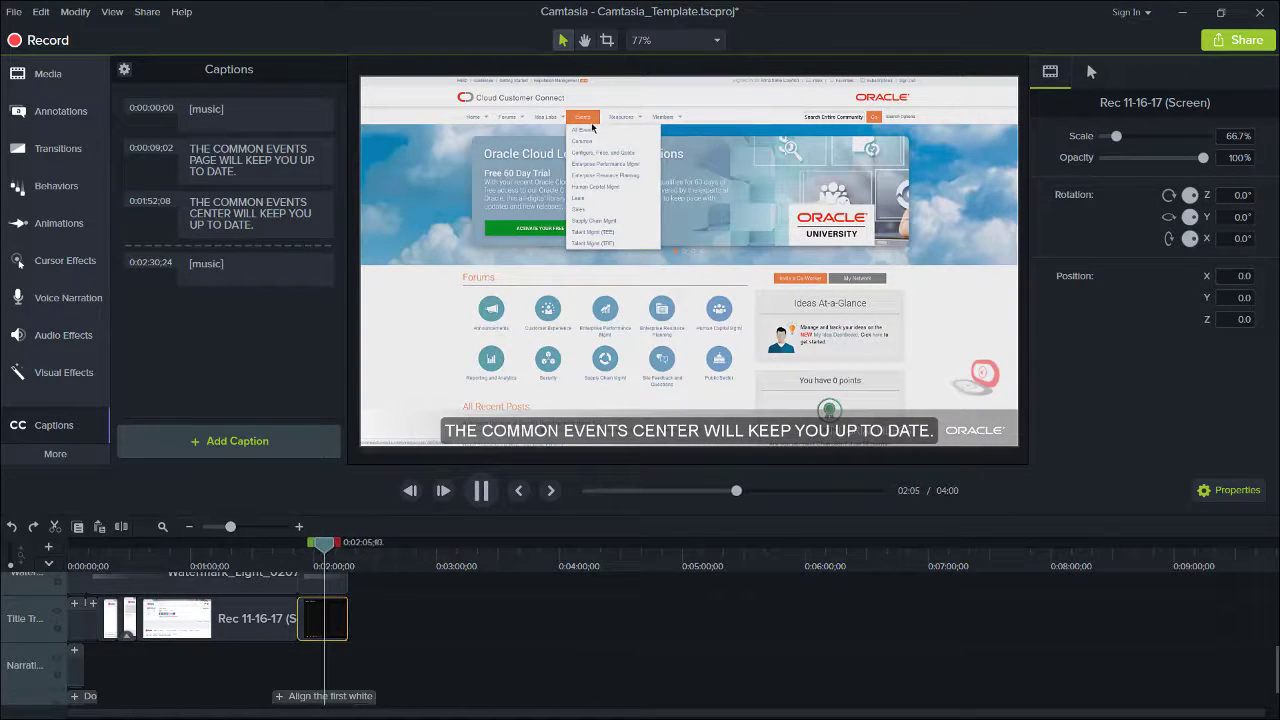
Pause playback at 0:02:06;07 and extend that frame of the last title-track clip with a duration of 20 seconds
key(space)
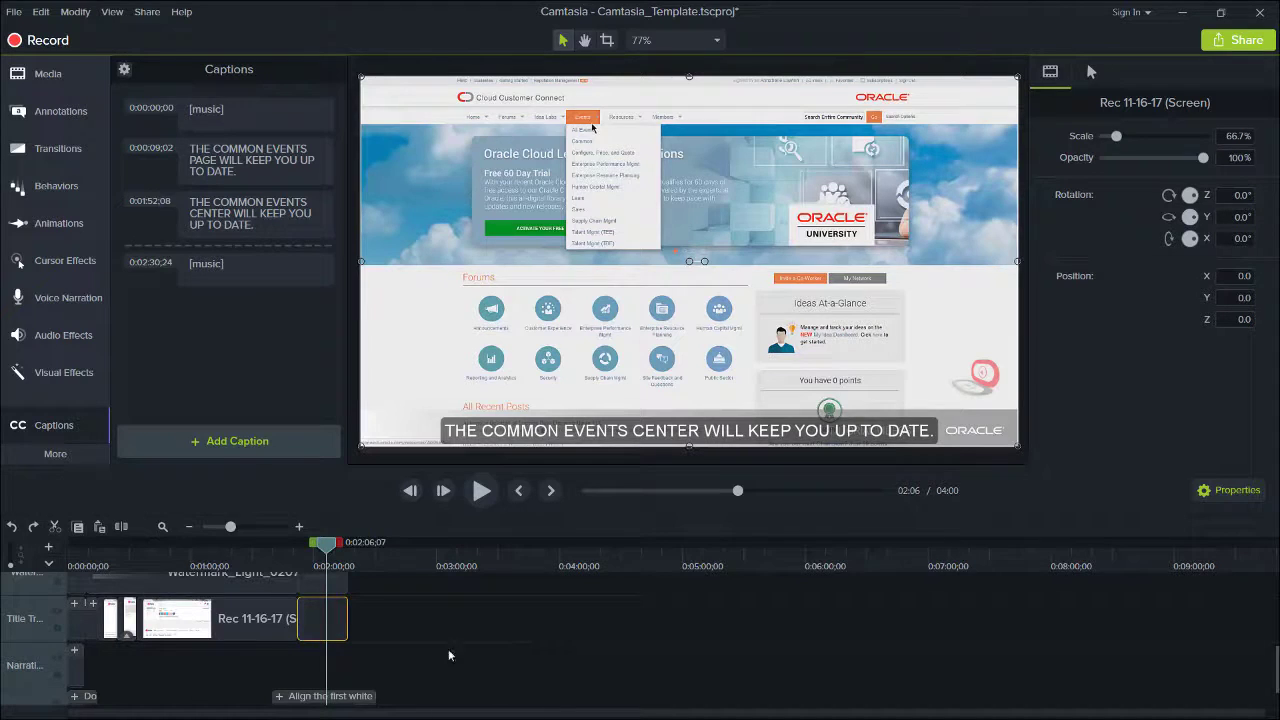
right_click(326, 623)
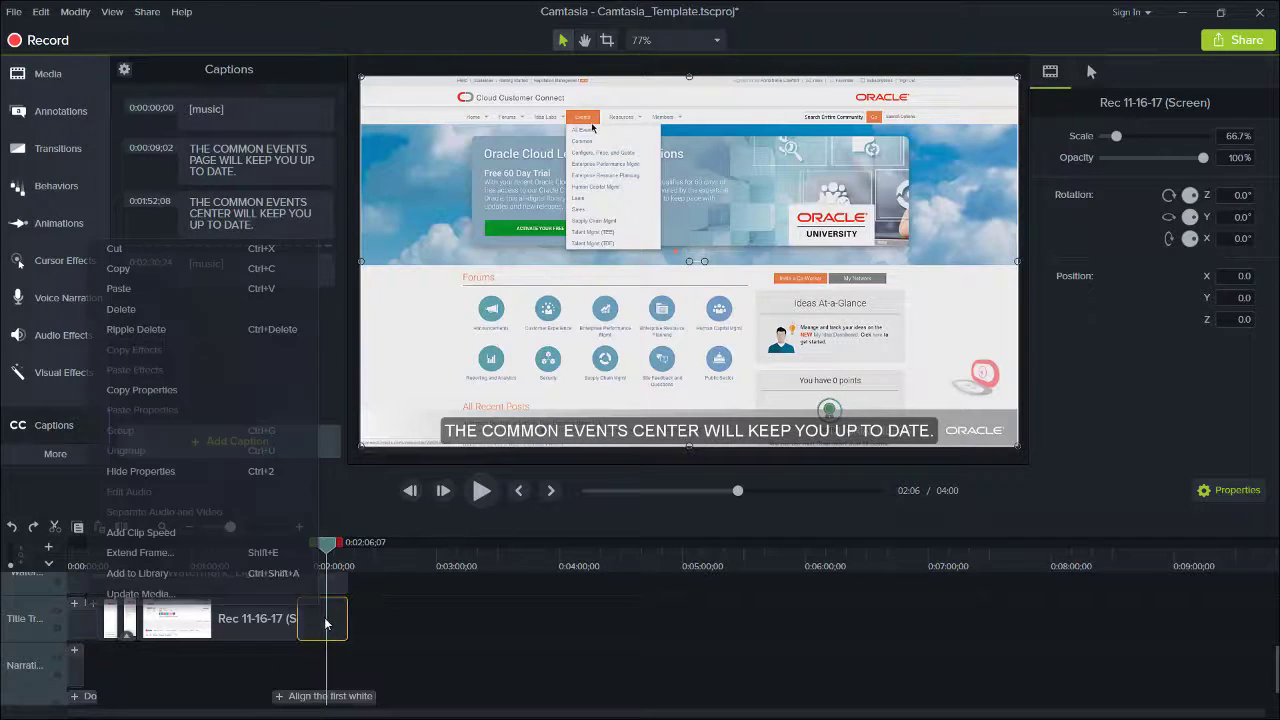
click(206, 552)
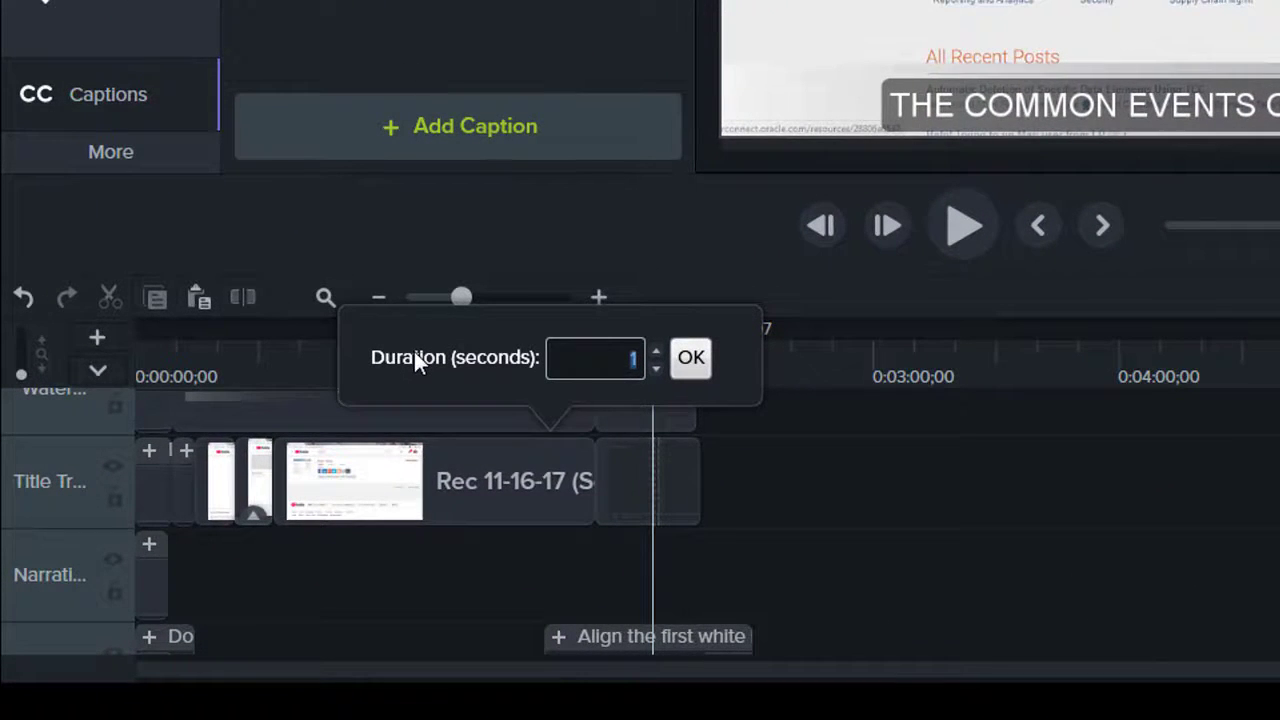
text(20)
click(691, 359)
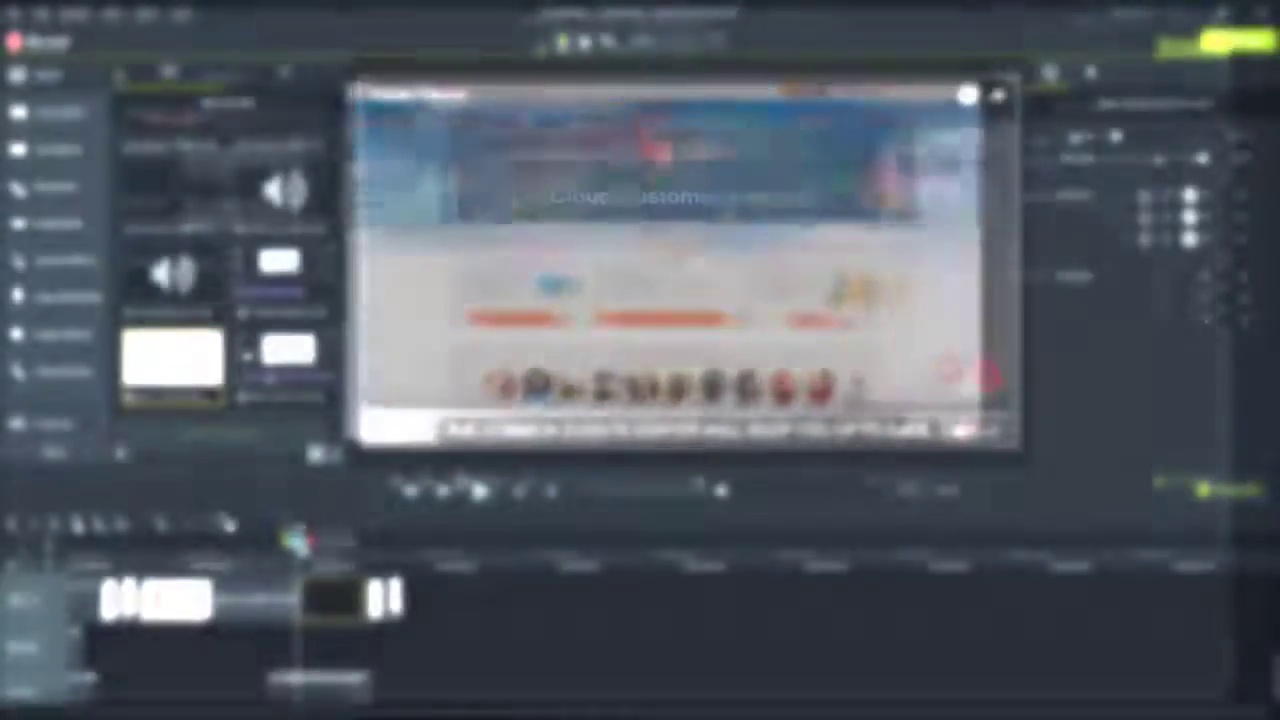
Add a timeline marker at 0:02:03;10, where the Events menu is open, and name it Events Menu
drag(302, 545, 323, 548)
key(m)
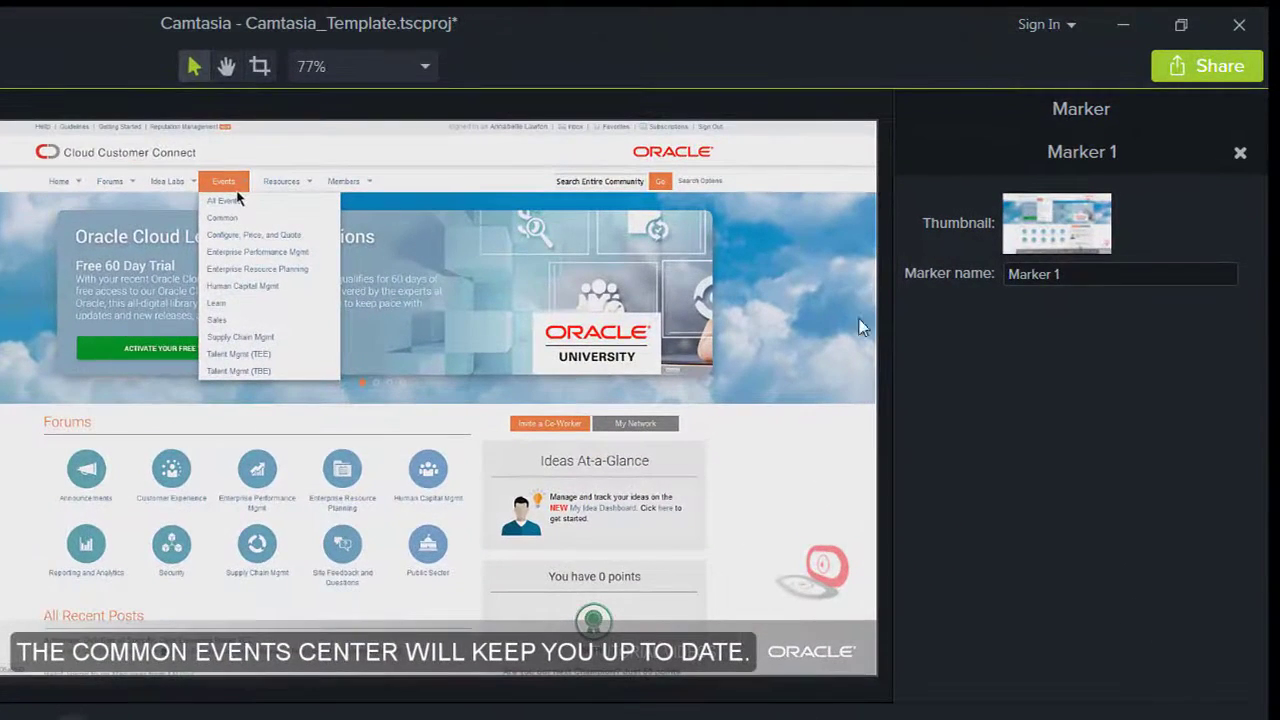
click(1096, 176)
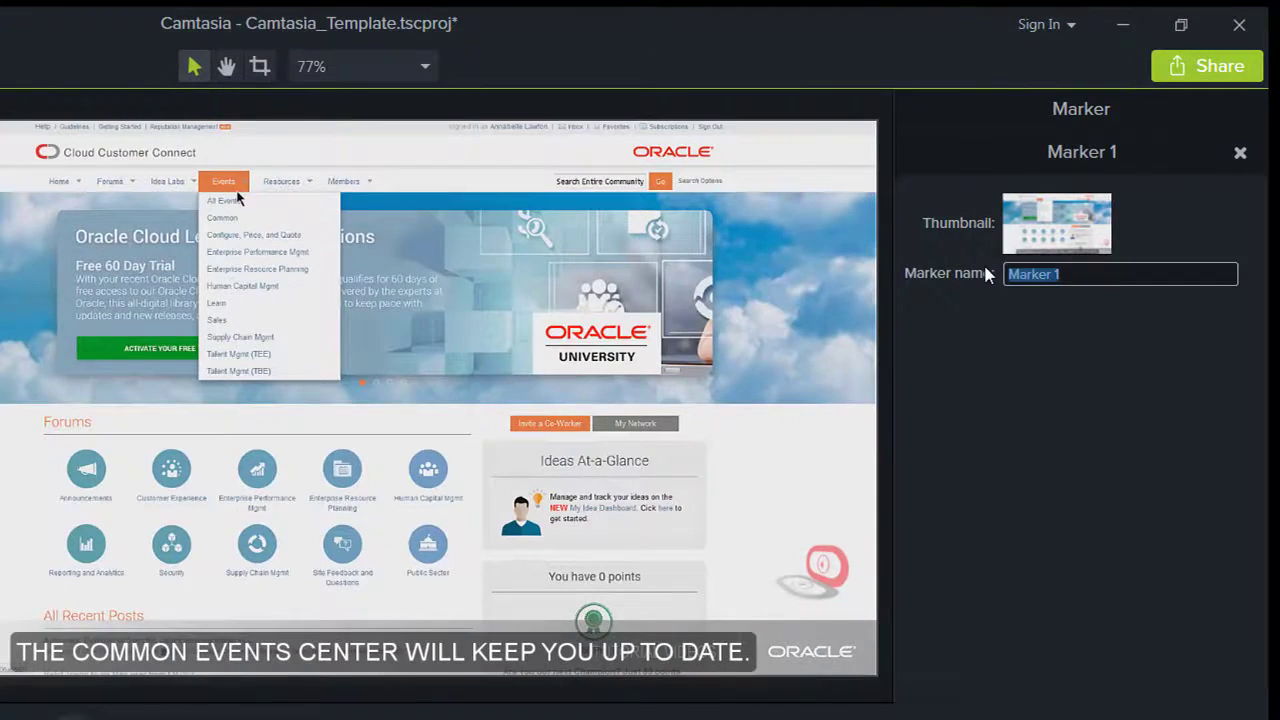
text(Events Menu)
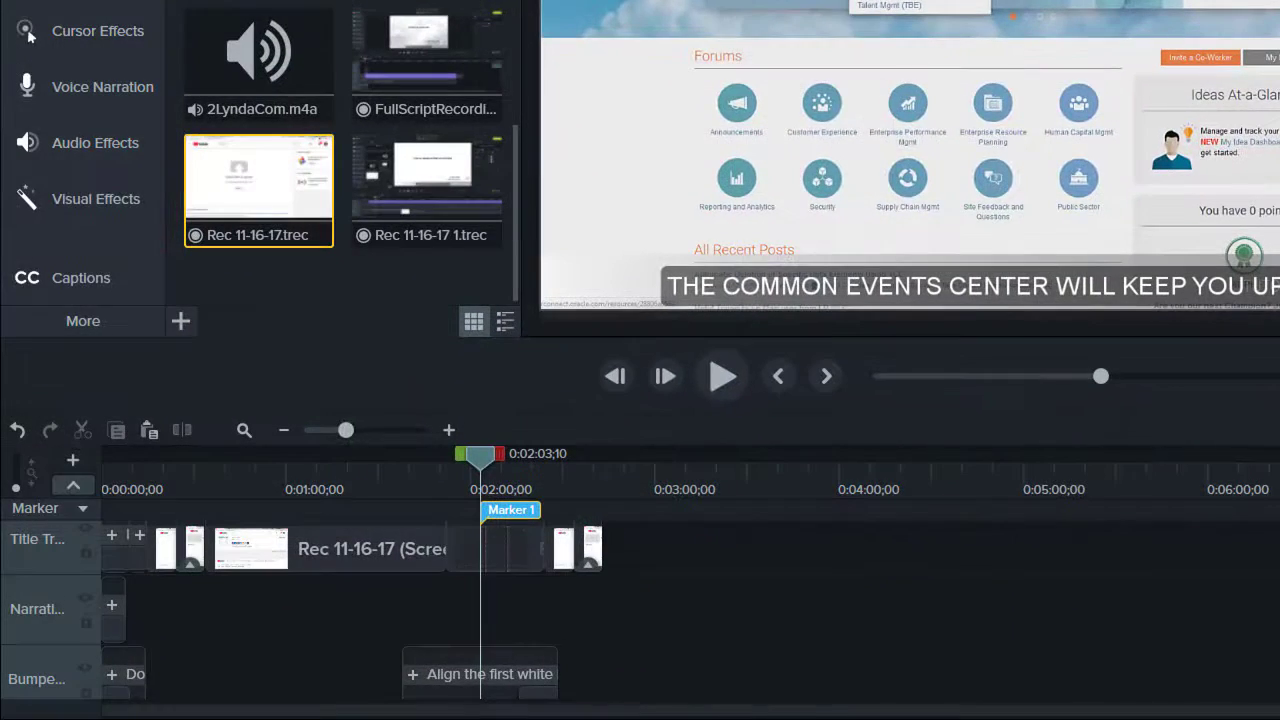
key(Return)
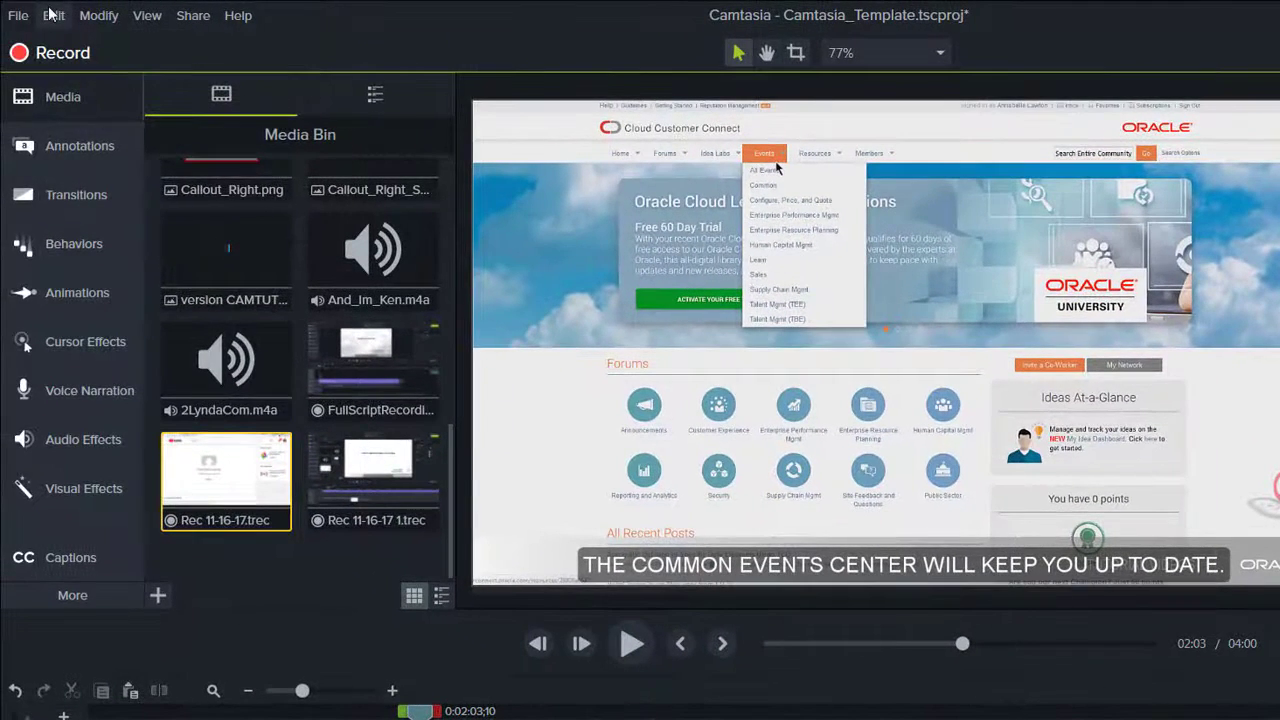
Set the program hotkeys to M for Add marker, F for Add animation and E for Extend frame
click(53, 15)
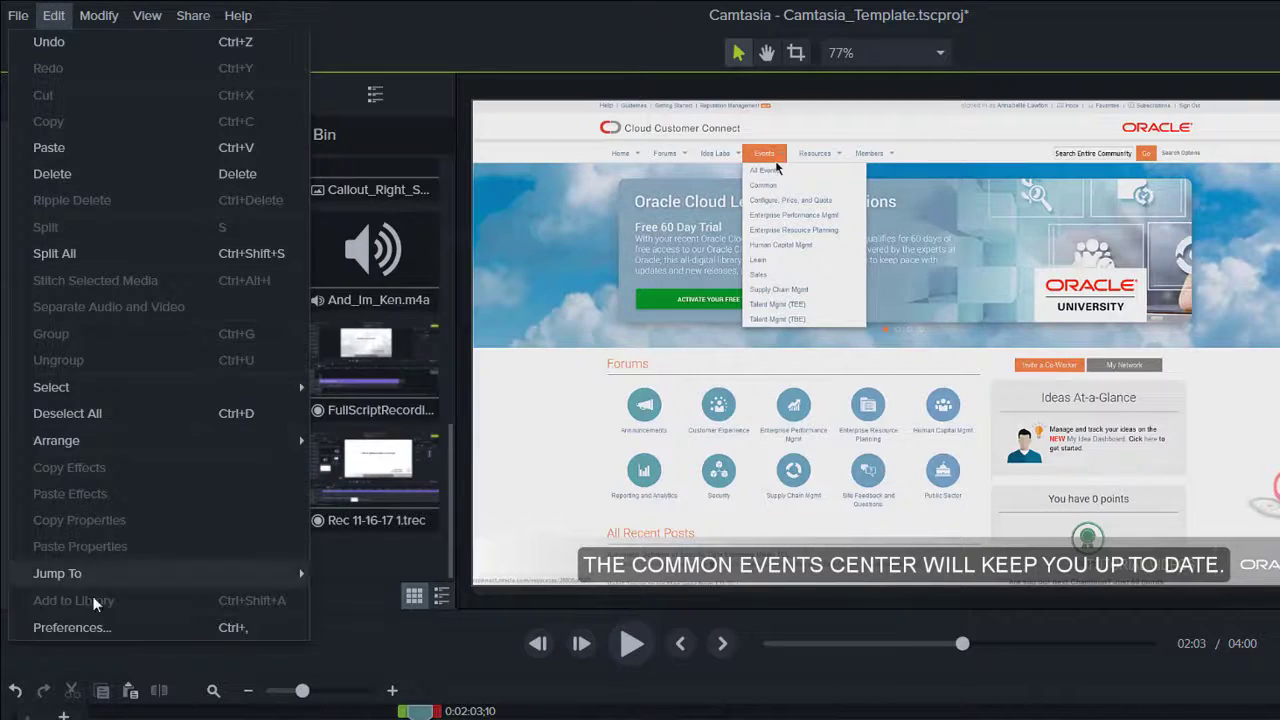
click(95, 624)
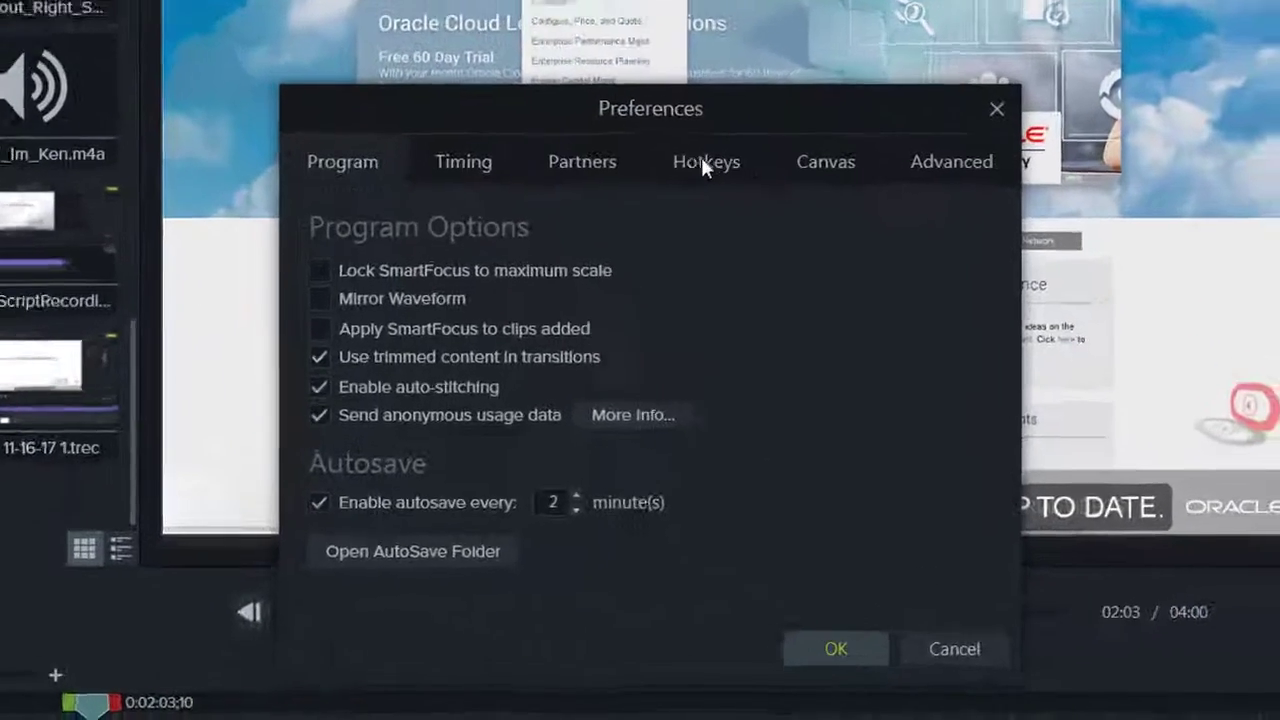
click(871, 294)
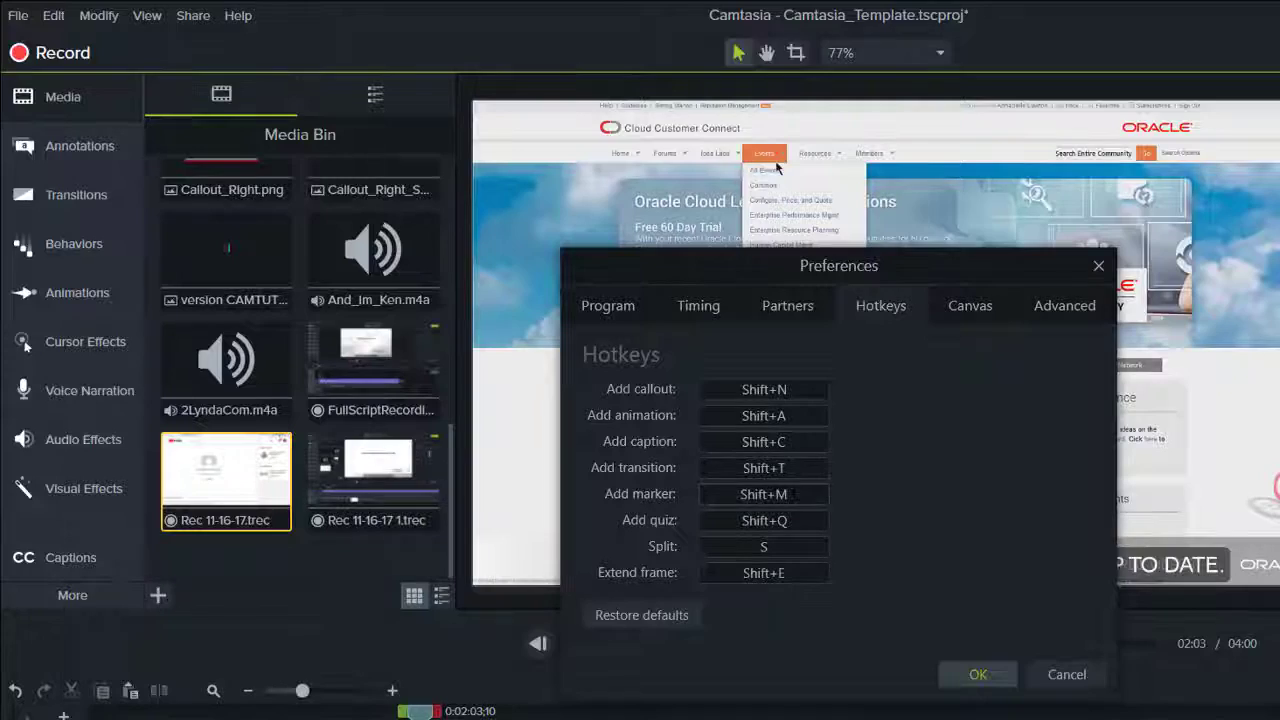
click(489, 390)
key(m)
click(764, 415)
key(f)
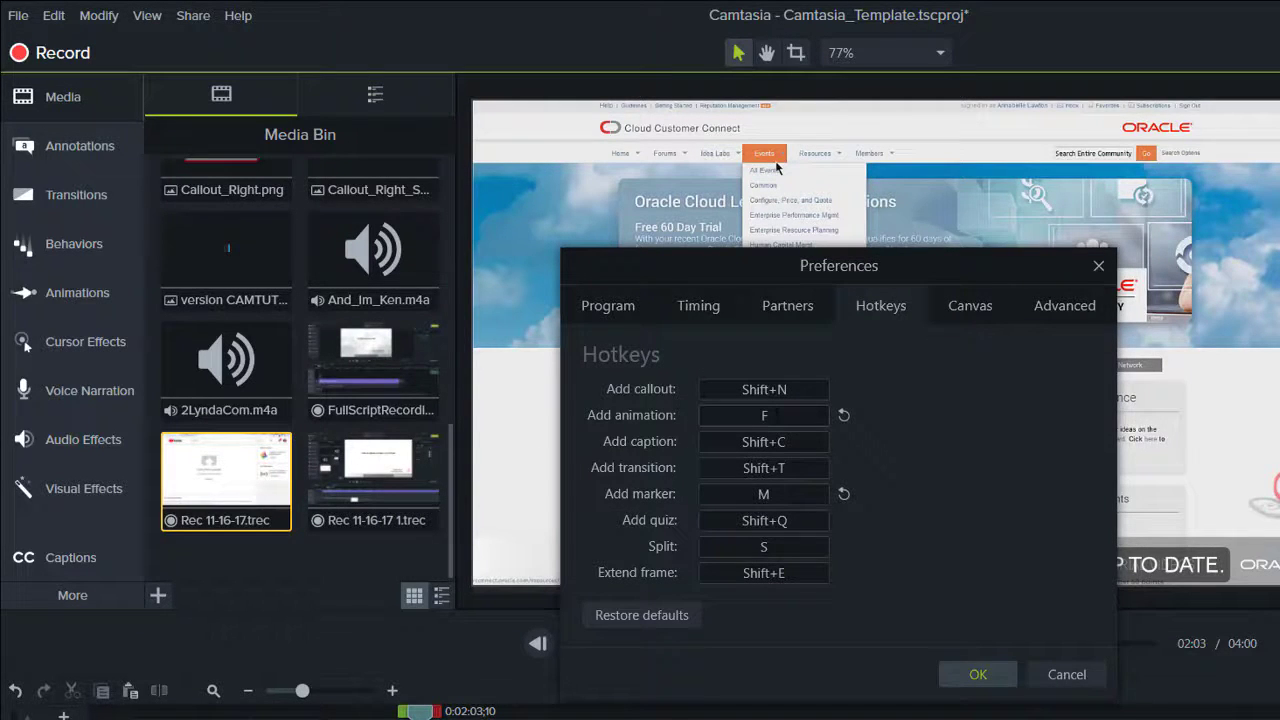
click(822, 572)
key(e)
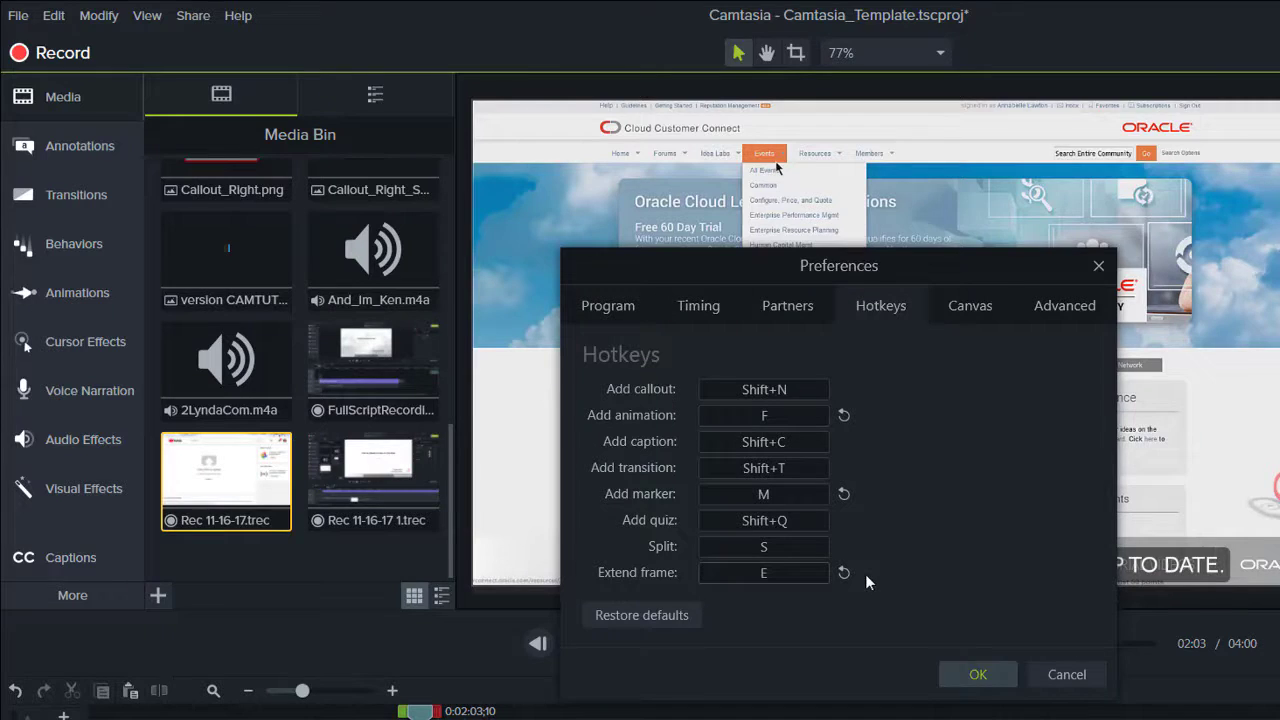
click(978, 675)
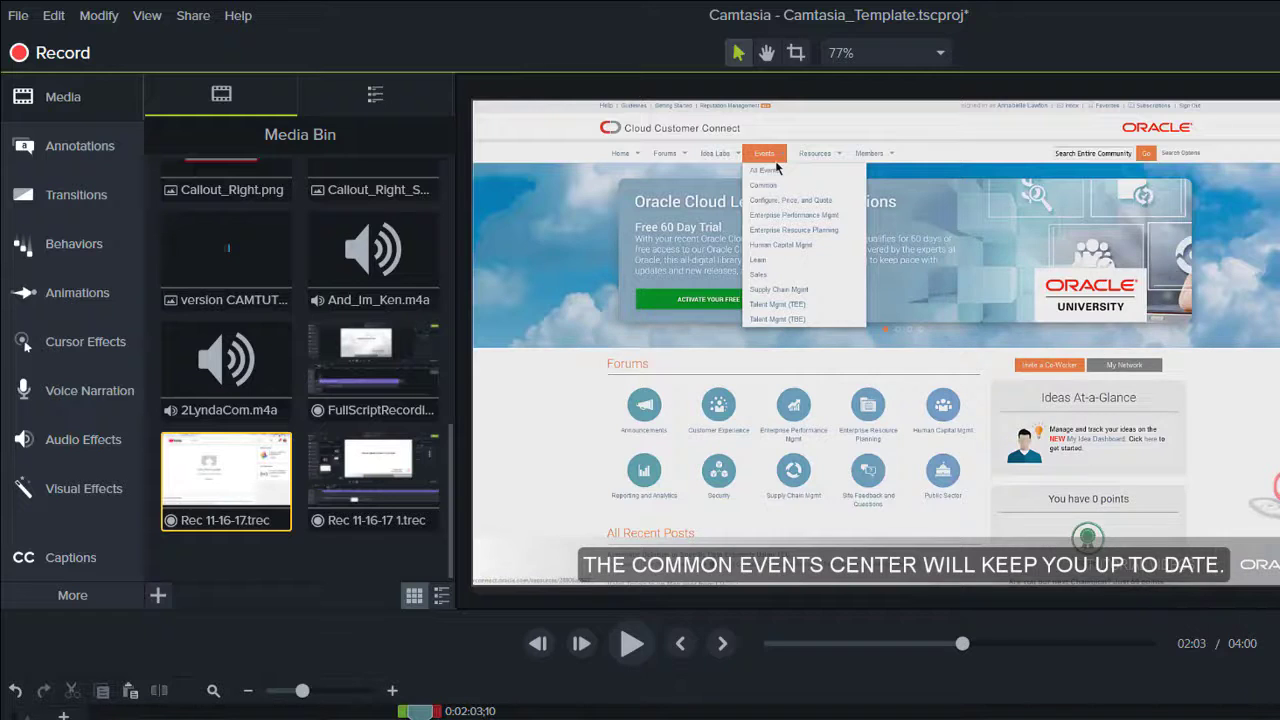